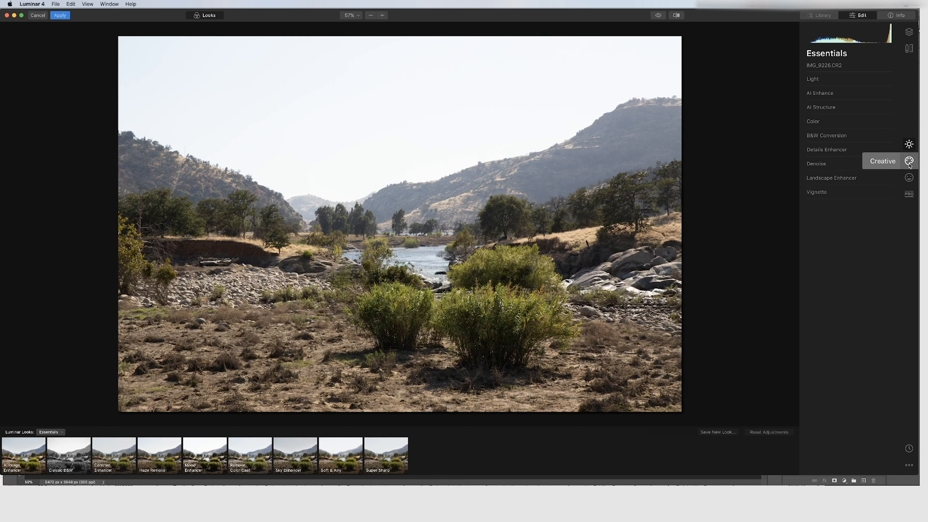
Expand AI Enhance in the Essentials tools and set AI Accent to 100
left_click(910, 161)
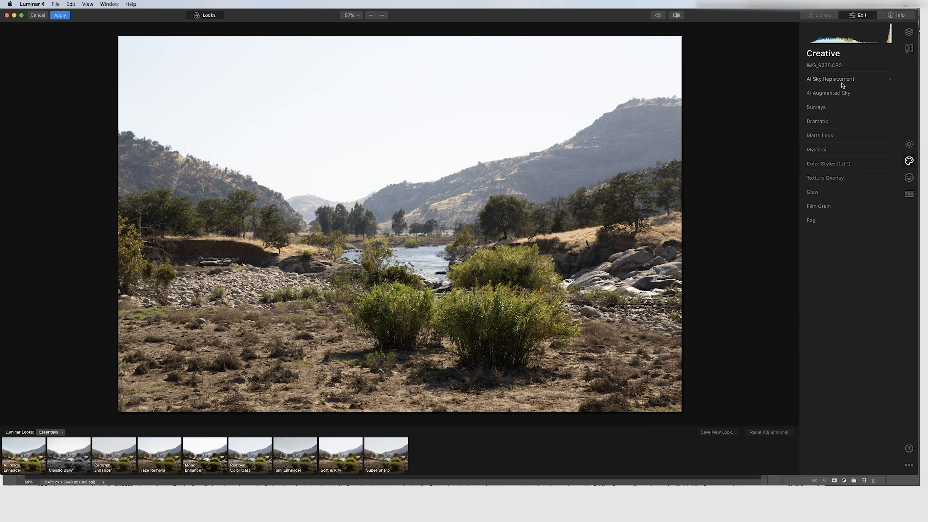
left_click(909, 144)
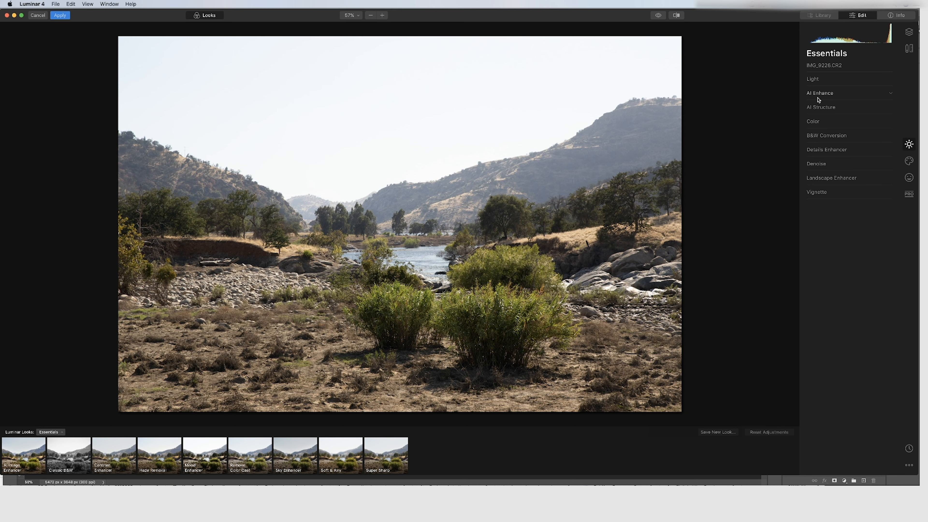
left_click(818, 97)
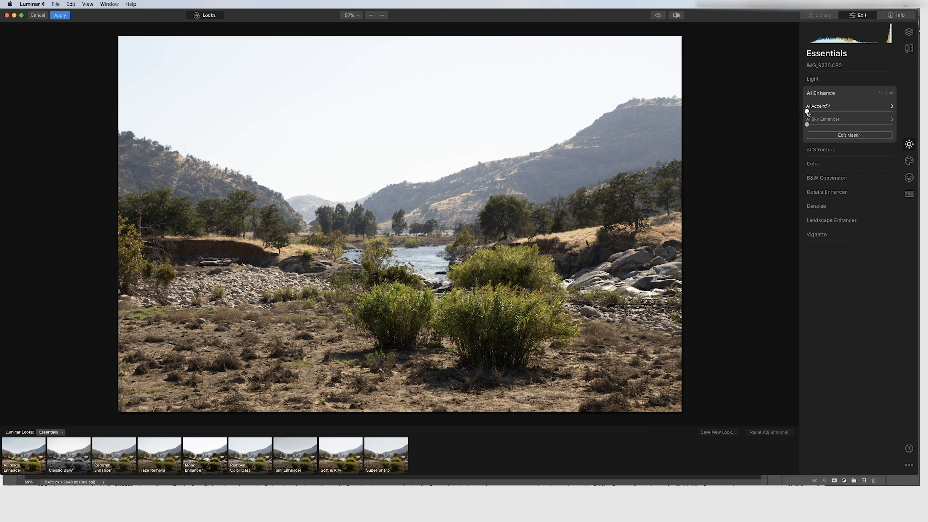
left_click_drag(808, 112, 899, 113)
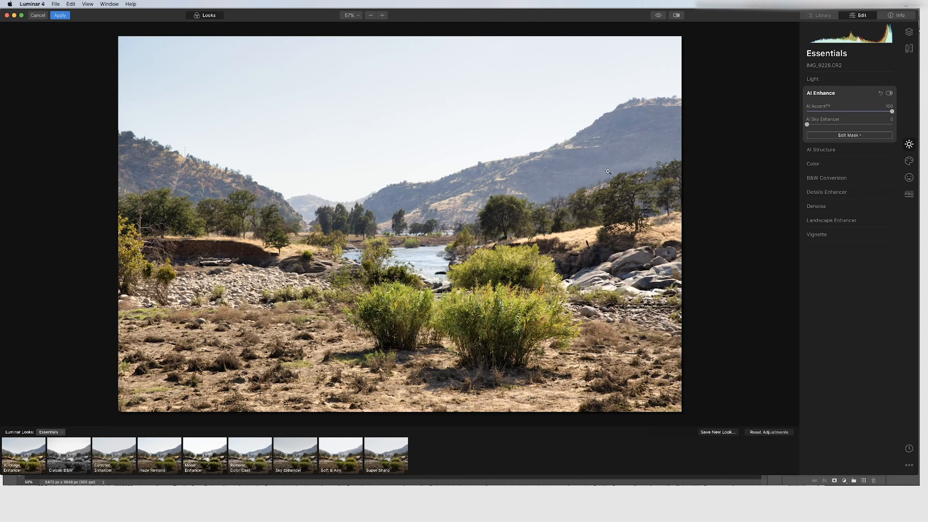
Toggle the AI Enhance effect off and on to compare the photo before and after
left_click(890, 94)
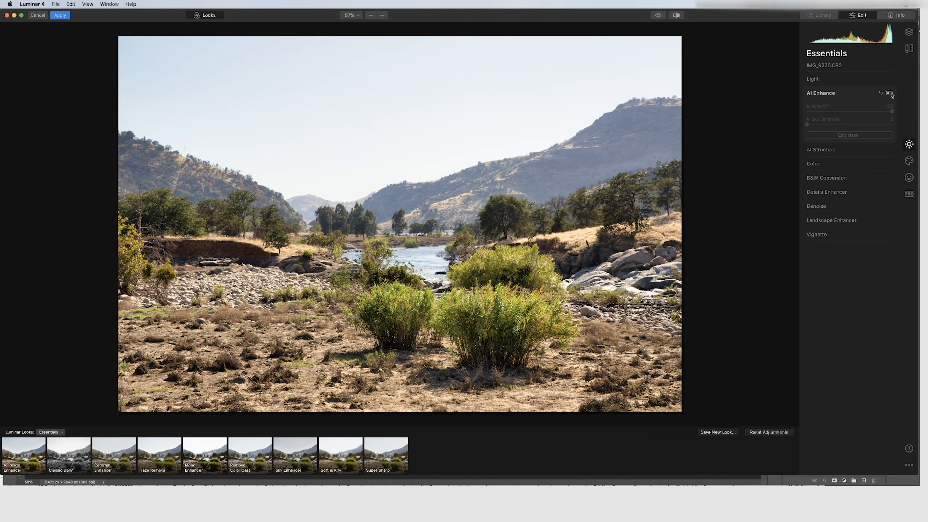
left_click(890, 93)
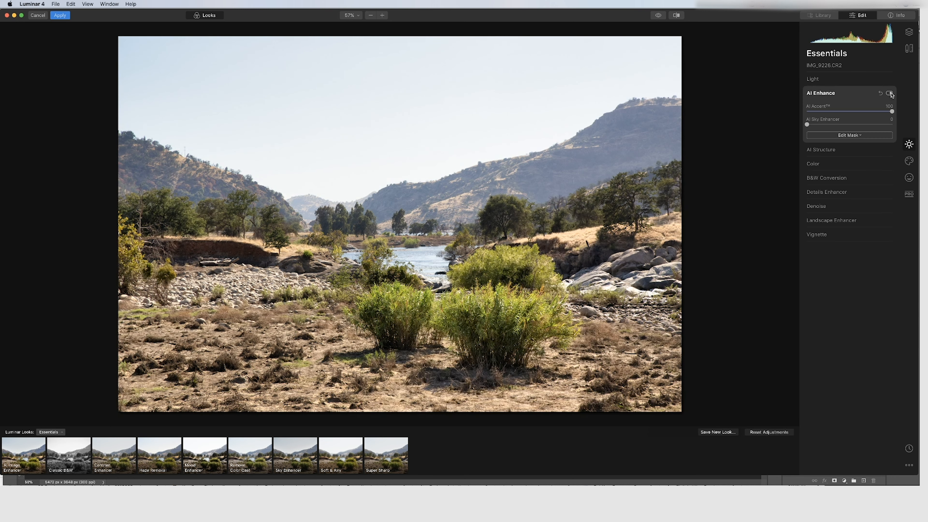
left_click(890, 94)
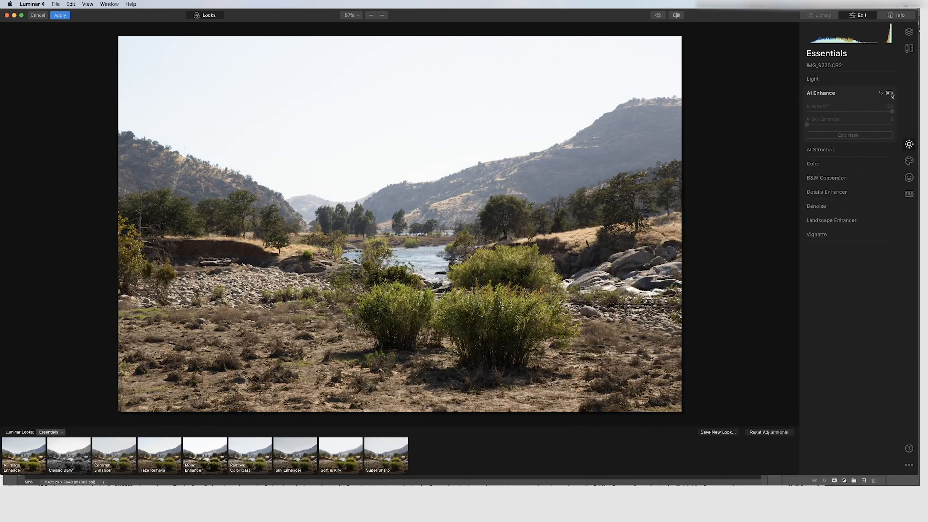
left_click(890, 93)
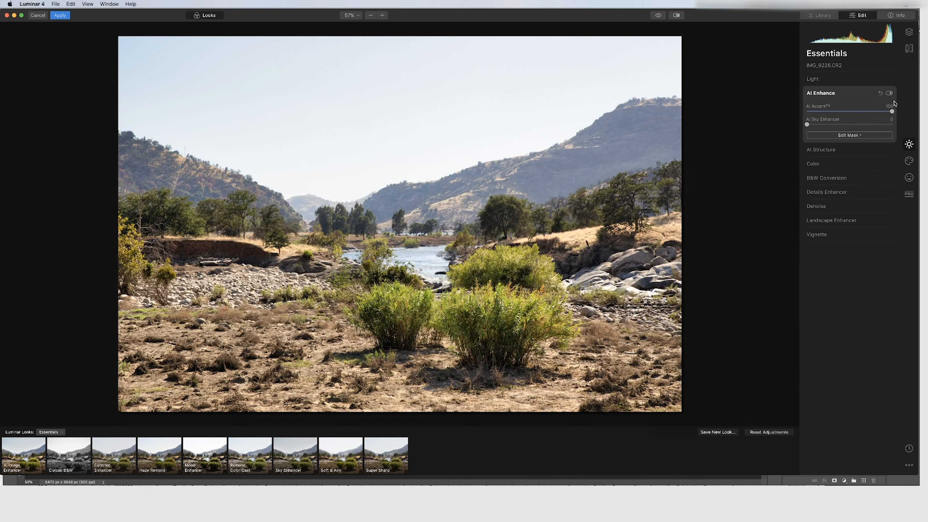
left_click(890, 93)
left_click(889, 93)
Set AI Sky Enhancer to 42 and lower AI Accent to 69
left_click_drag(808, 125, 895, 125)
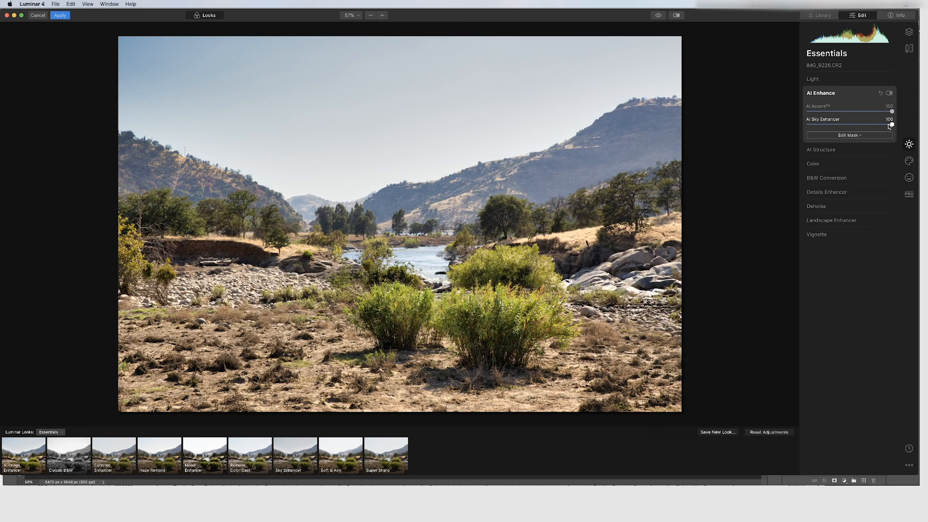
mouse_move(891, 126)
left_mouse_down()
mouse_move(839, 126)
mouse_move(891, 125)
left_mouse_up()
mouse_move(892, 124)
left_mouse_down()
mouse_move(835, 125)
mouse_move(893, 125)
left_mouse_up()
left_click_drag(892, 124, 868, 114)
Toggle the AI Enhance effect off and on again to compare the result
left_click(889, 94)
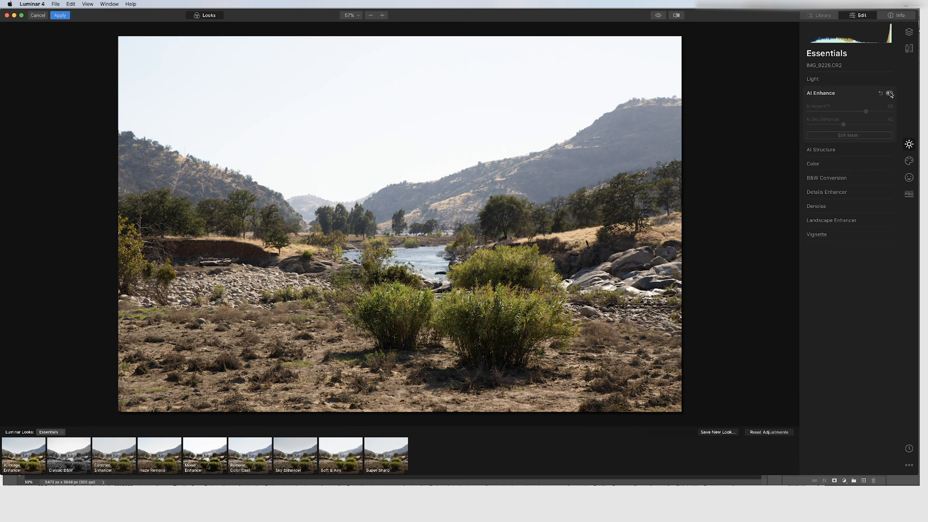
left_click(890, 93)
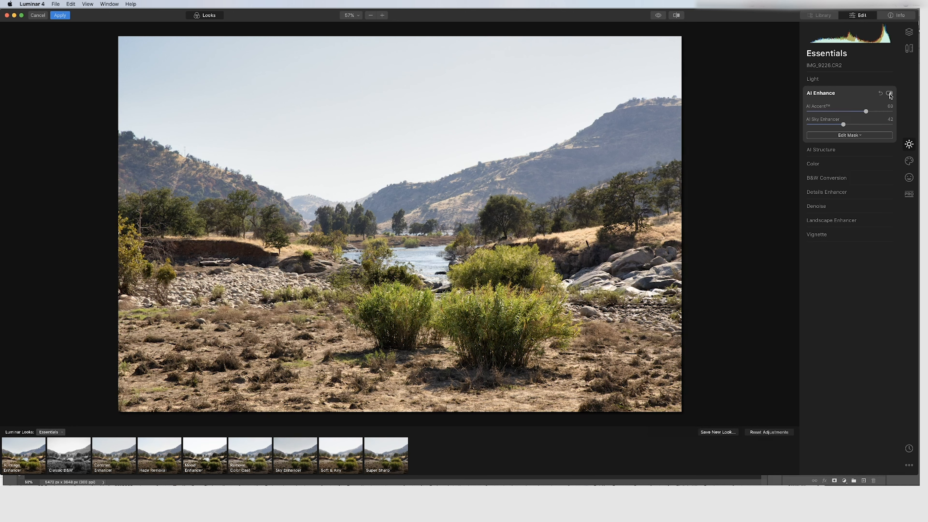
left_click(890, 93)
left_click(890, 93)
left_click(897, 81)
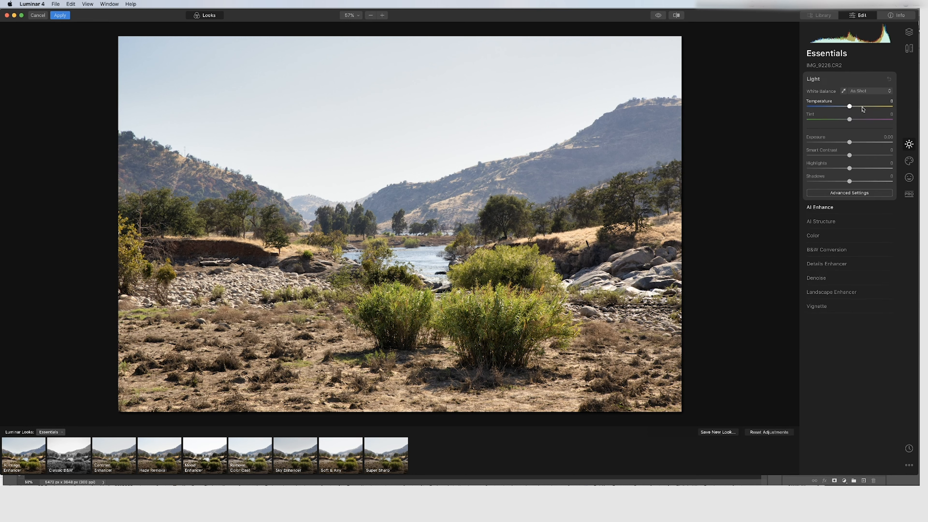
mouse_move(850, 106)
left_mouse_down()
mouse_move(860, 107)
mouse_move(835, 107)
mouse_move(843, 107)
left_mouse_up()
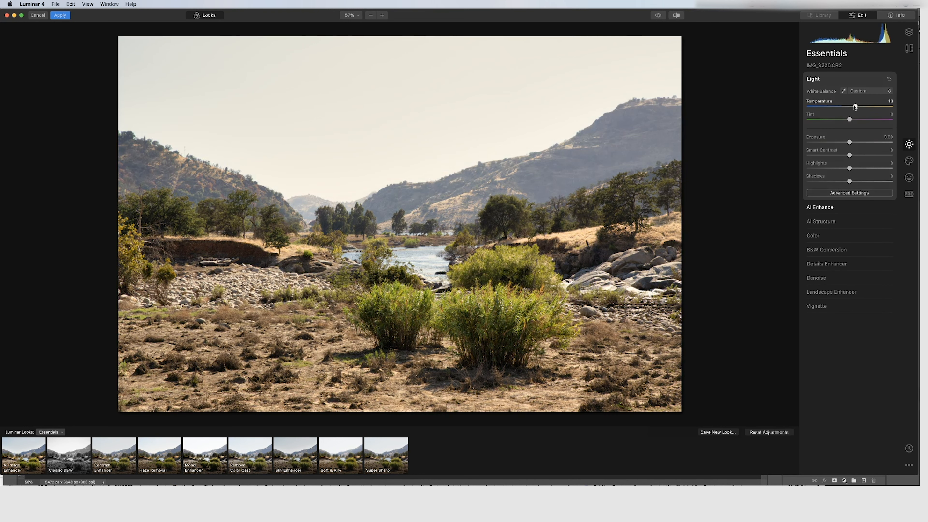
left_click(889, 79)
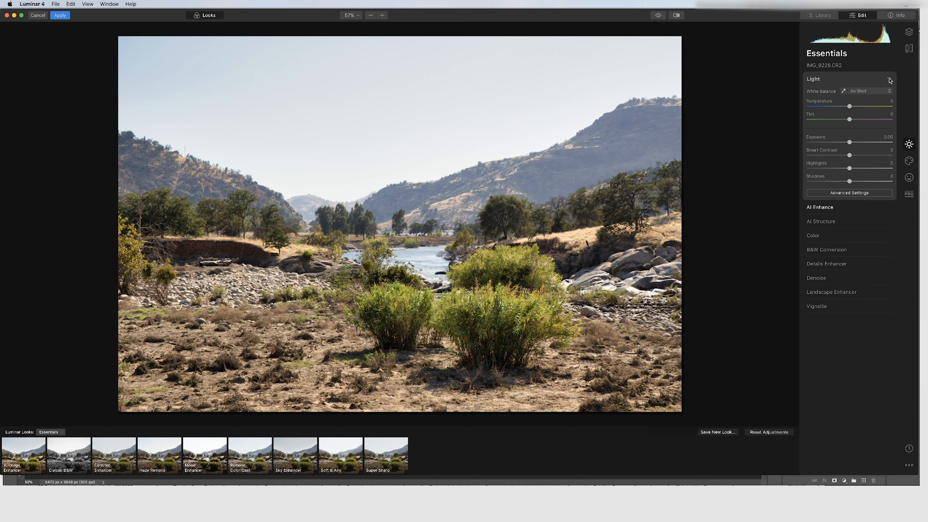
Apply the Luminar AI Enhance edits to the image in Photoshop
left_click(839, 208)
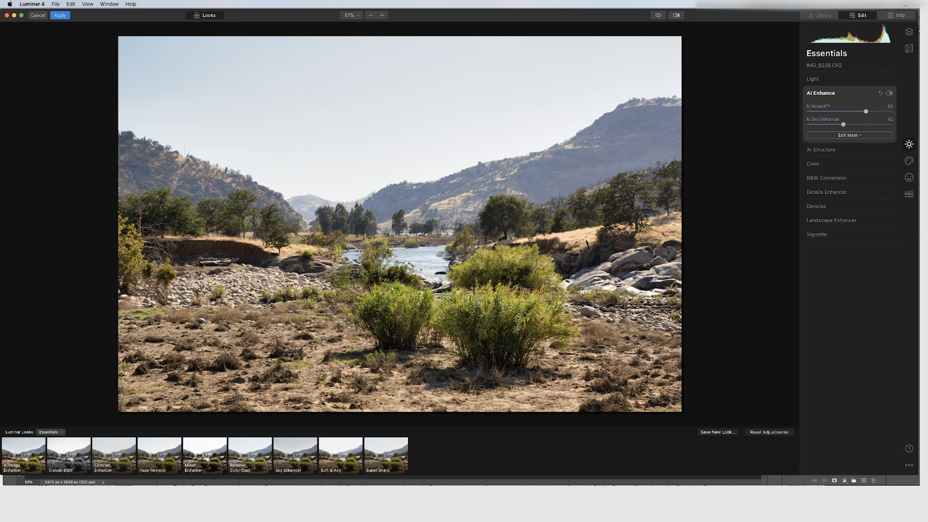
left_click(59, 16)
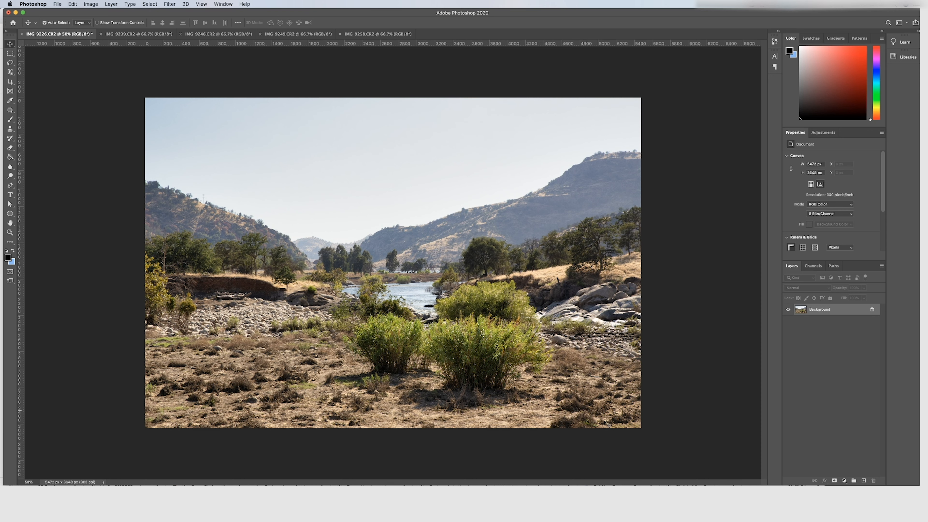
Switch to the IMG_9239.CR2 document and open it in the Luminar 4 filter
left_click(130, 34)
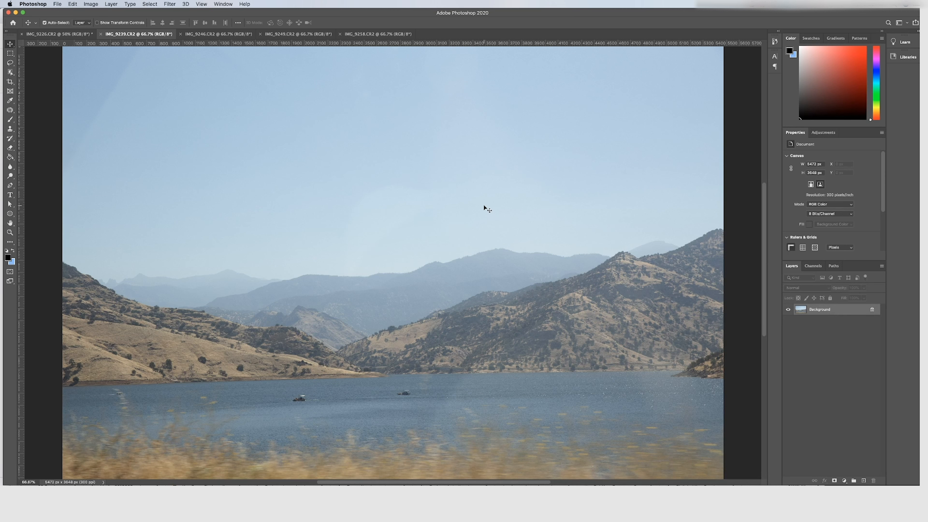
left_click(169, 4)
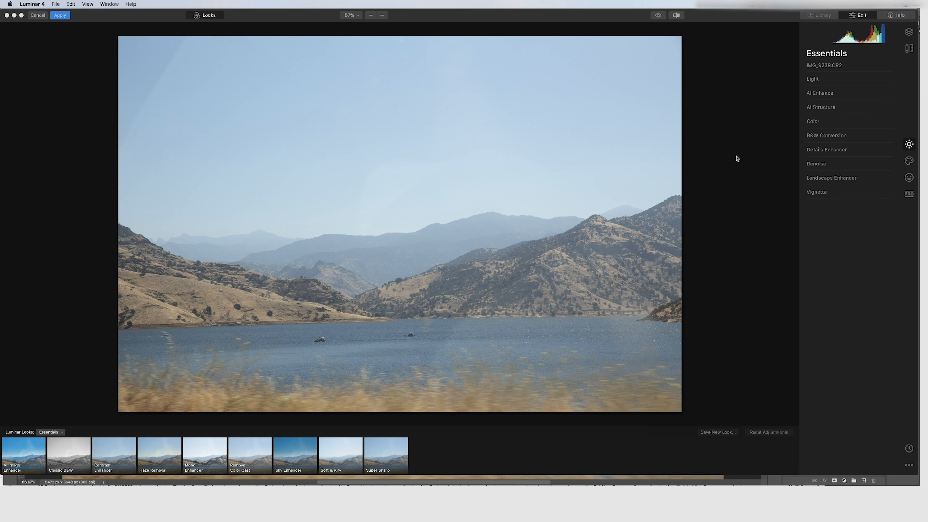
Expand AI Structure and set its Amount to 100
left_click(852, 109)
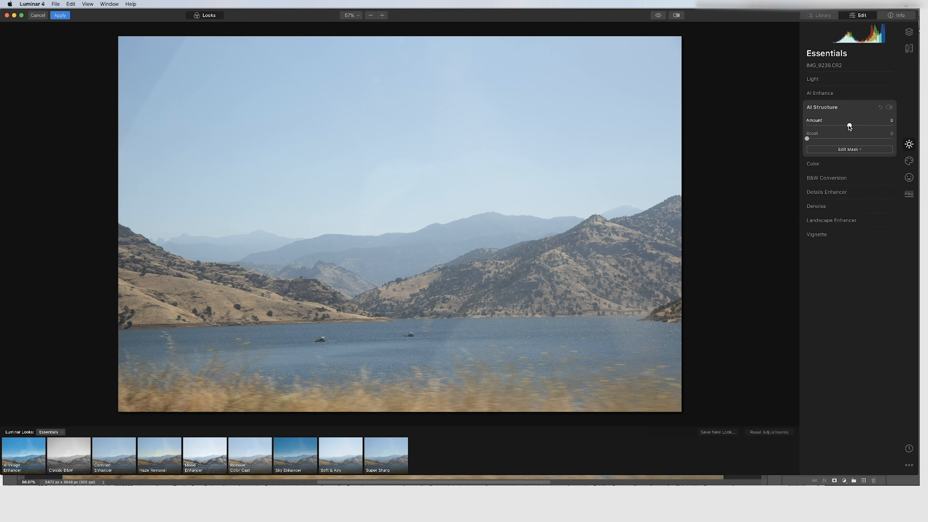
left_click_drag(850, 127, 819, 130)
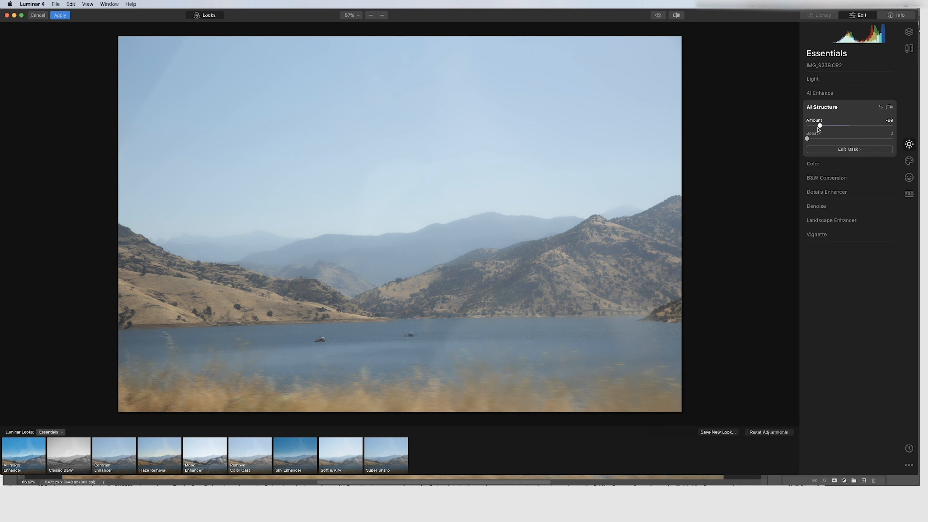
left_click_drag(820, 125, 892, 126)
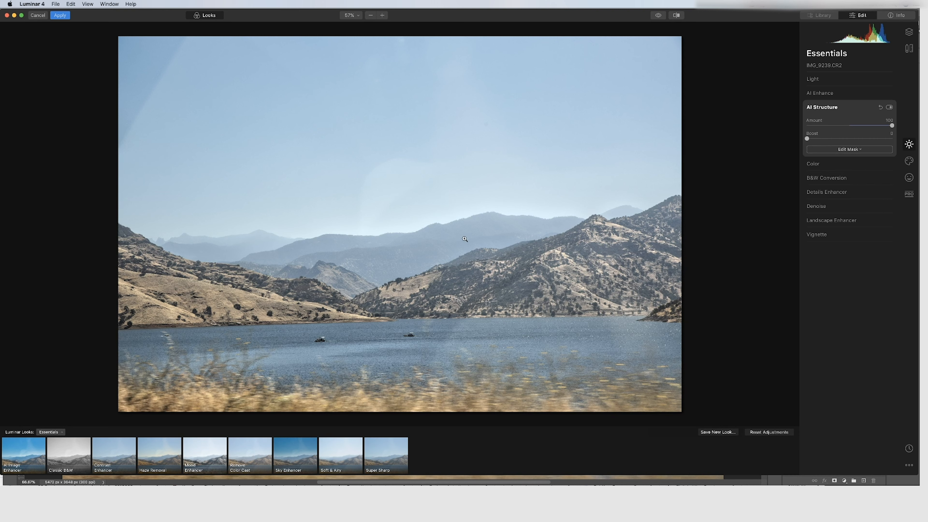
Toggle the AI Structure effect off and on to compare before and after
left_click(889, 108)
left_click(889, 107)
left_click(890, 108)
left_click(890, 108)
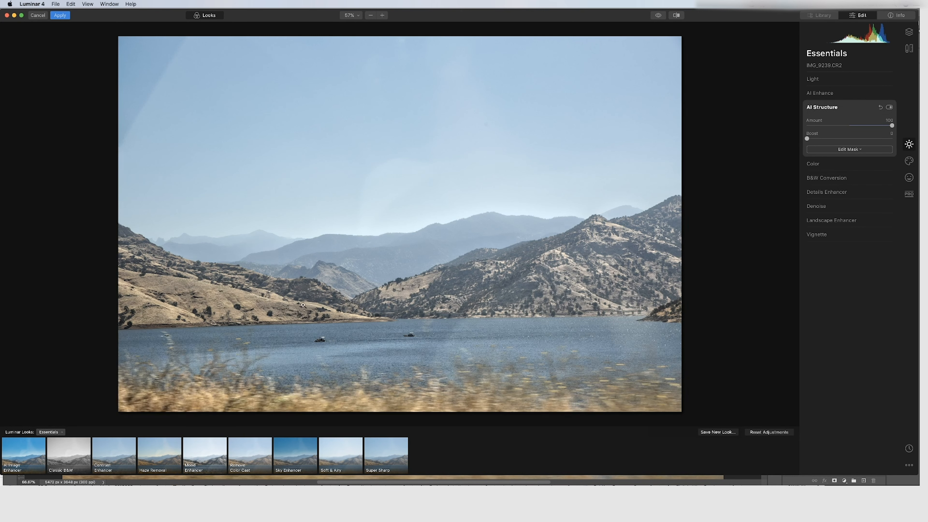
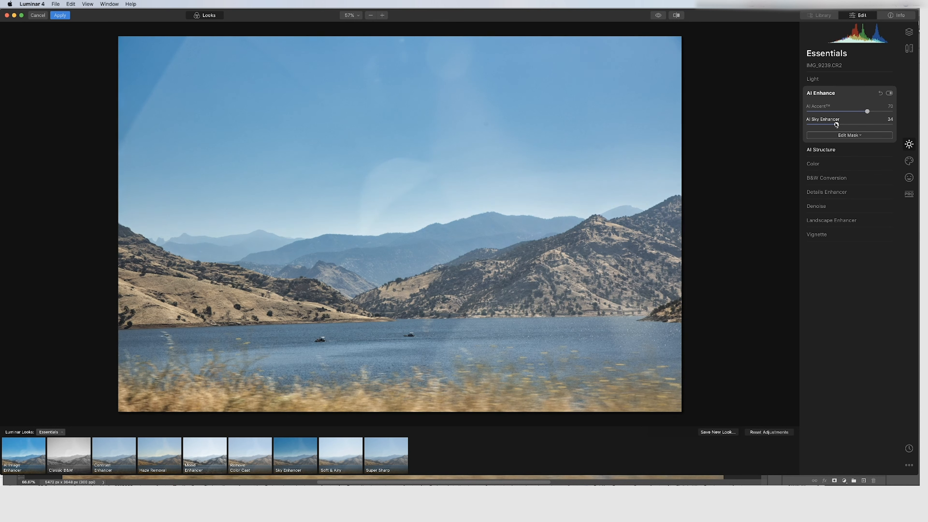
Raise AI Sky Enhancer to 51, and set AI Structure's Amount to 71 and Boost to 13
left_click_drag(837, 125, 851, 125)
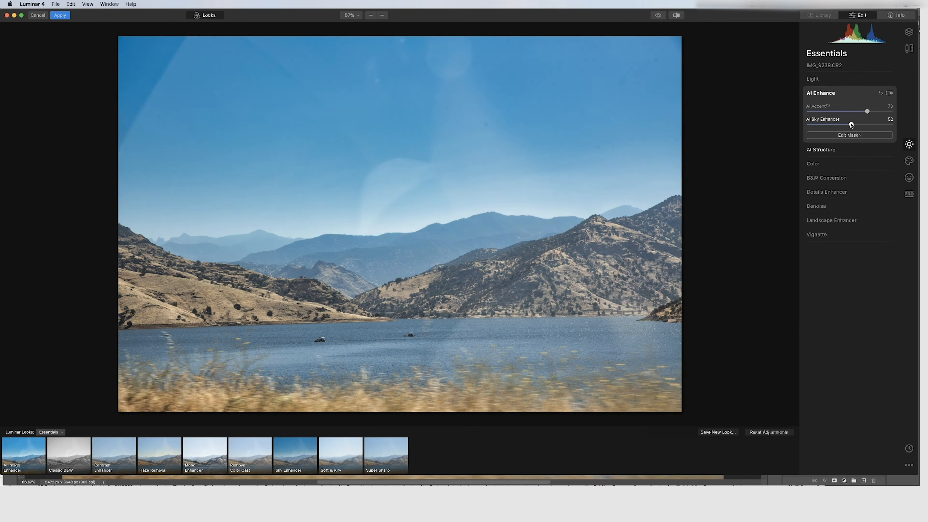
left_click(831, 153)
mouse_move(864, 128)
left_mouse_down()
mouse_move(888, 126)
mouse_move(880, 126)
left_mouse_up()
left_click_drag(808, 140, 894, 141)
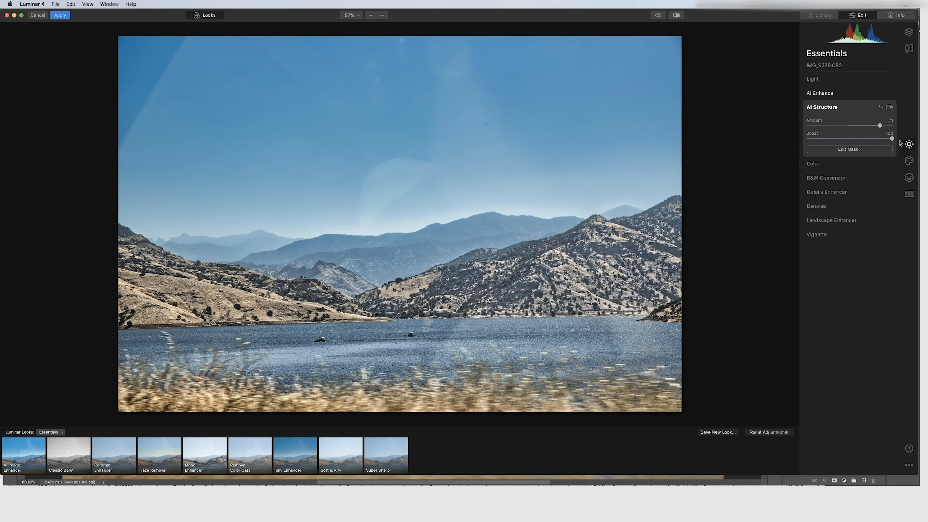
left_click_drag(892, 139, 881, 139)
left_click_drag(881, 140, 818, 140)
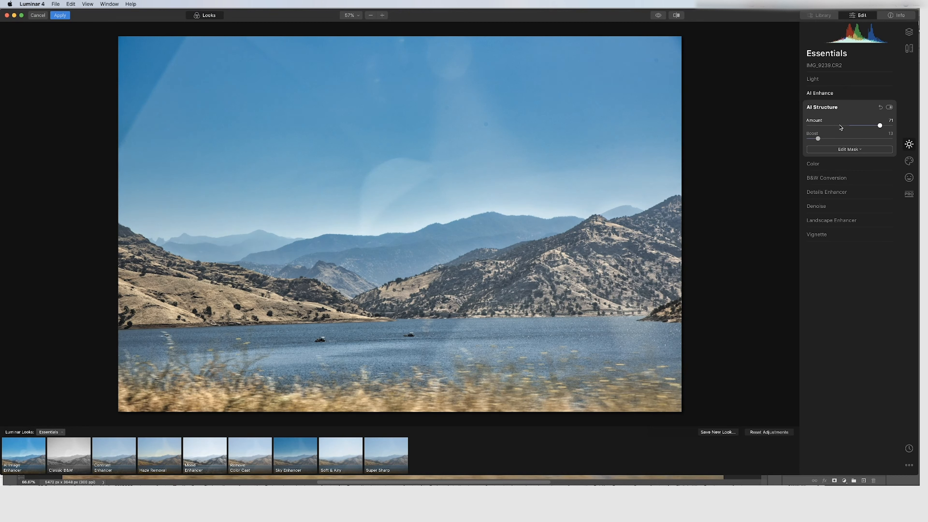
Compare the edited image with the original using the before/after preview, then apply the Luminar filter
left_click(840, 111)
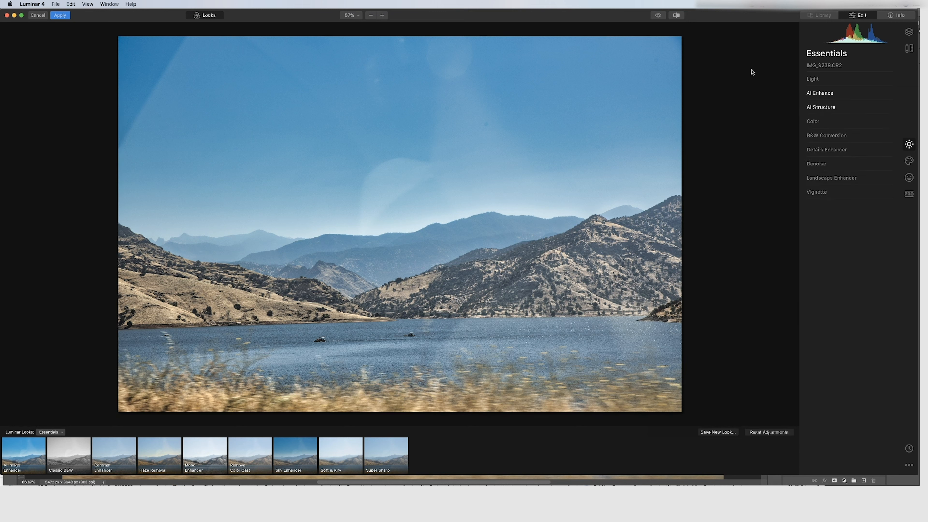
left_click(829, 99)
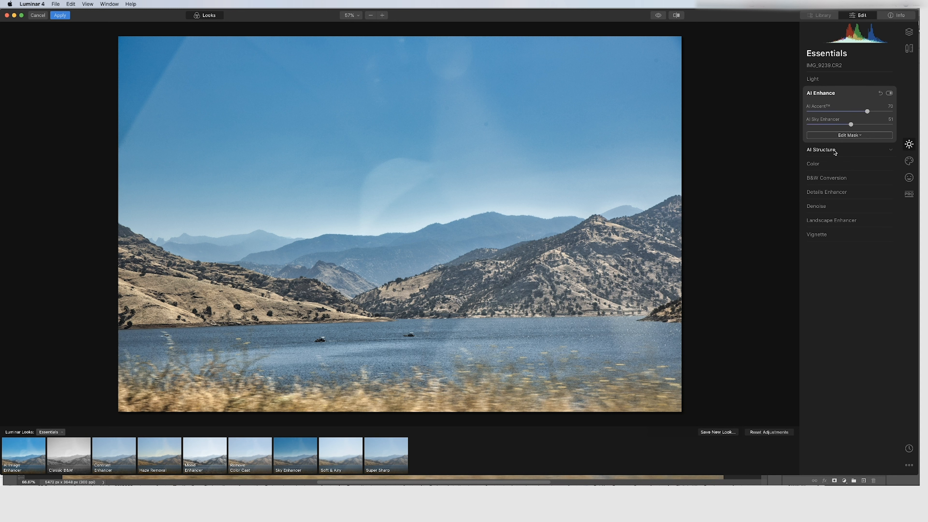
left_click(836, 150)
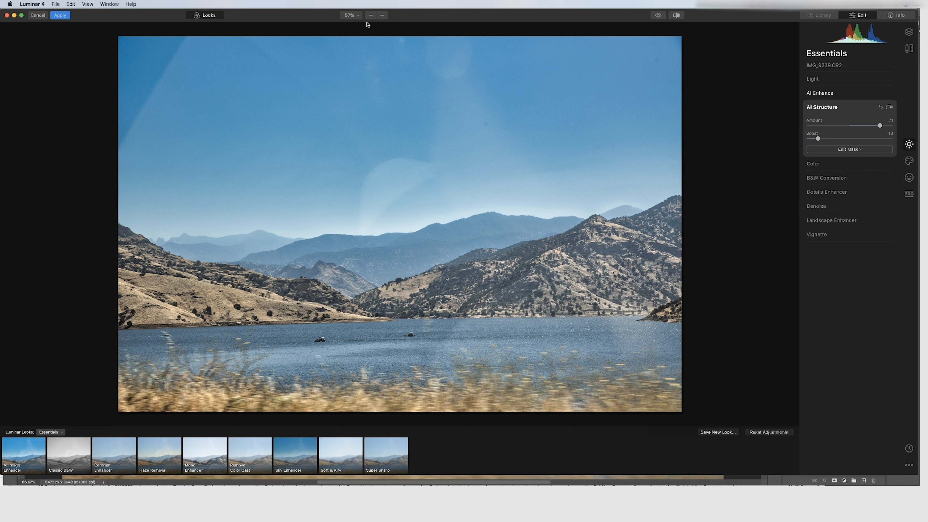
left_click(658, 15)
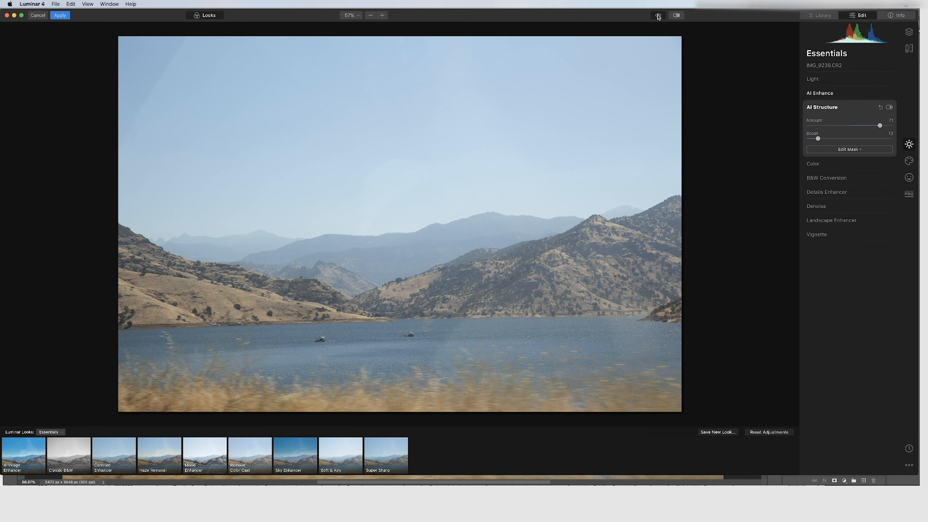
left_click(659, 16)
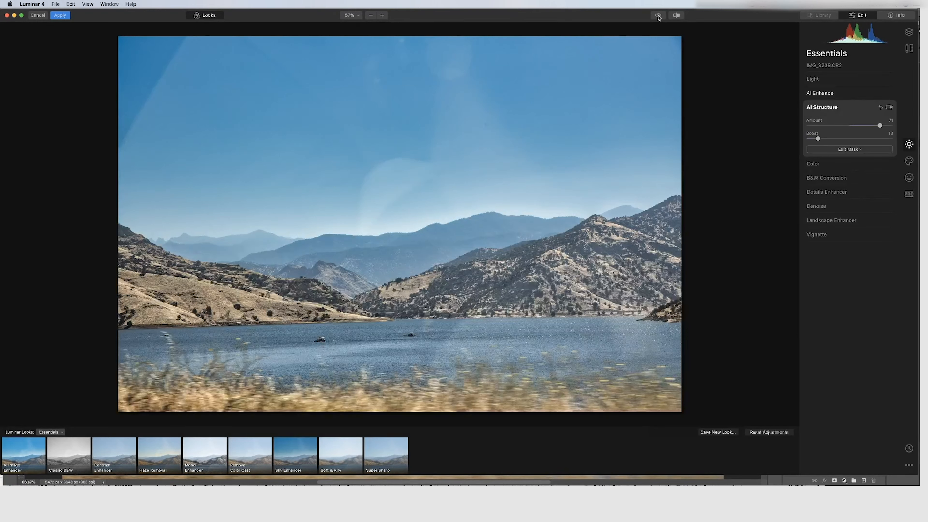
left_click(658, 16)
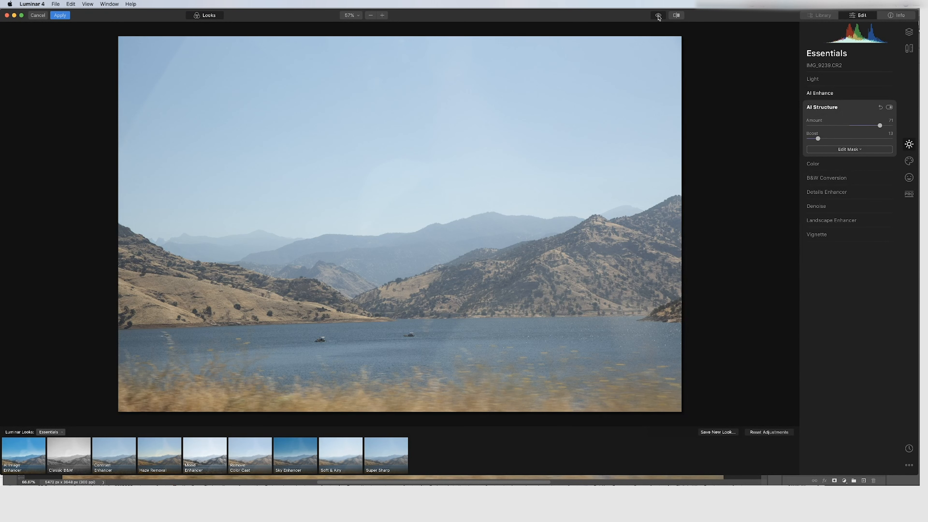
left_click(658, 15)
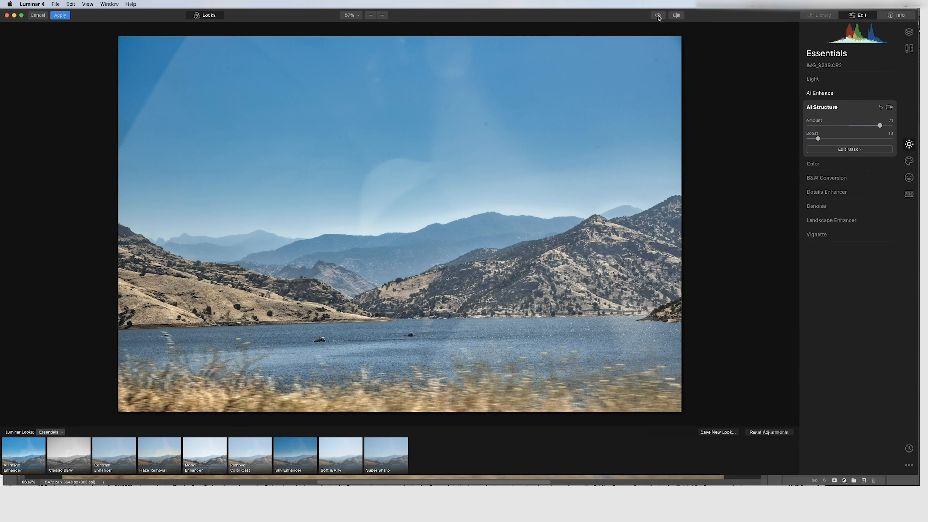
left_click(659, 18)
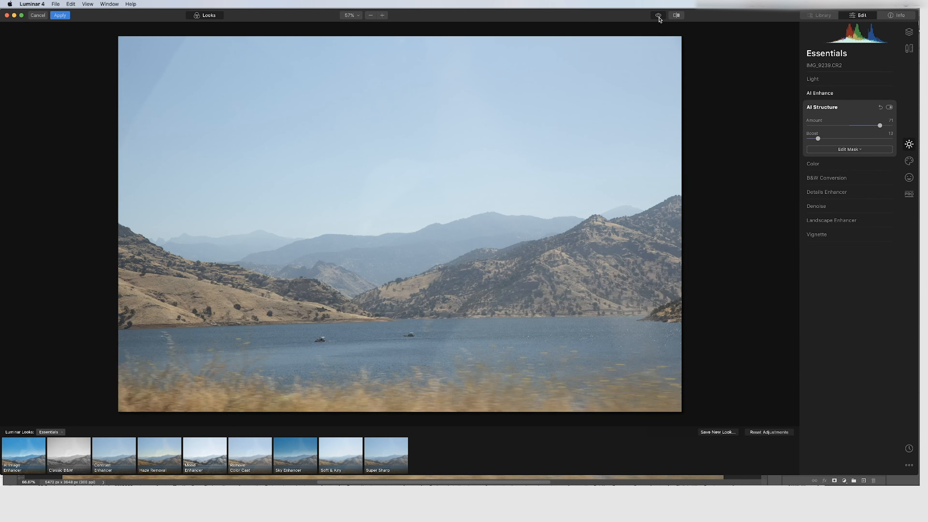
left_click(658, 16)
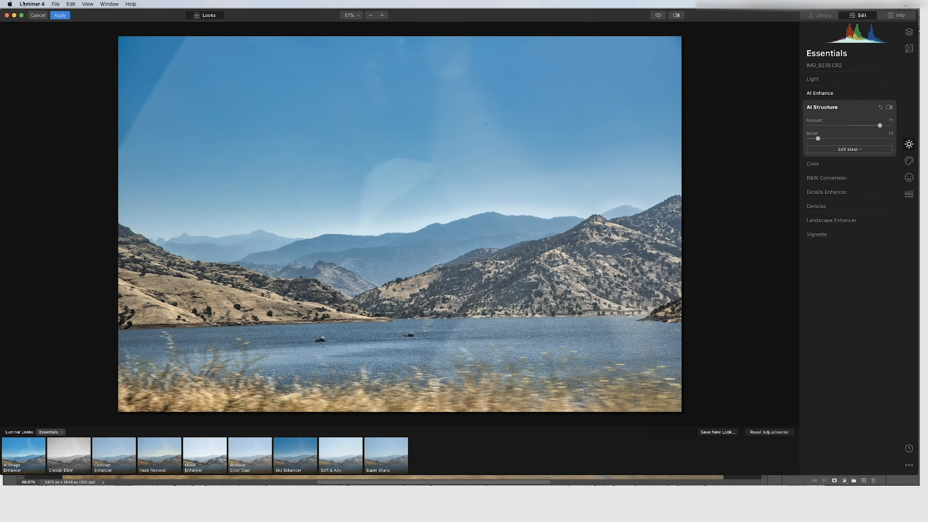
left_click(60, 15)
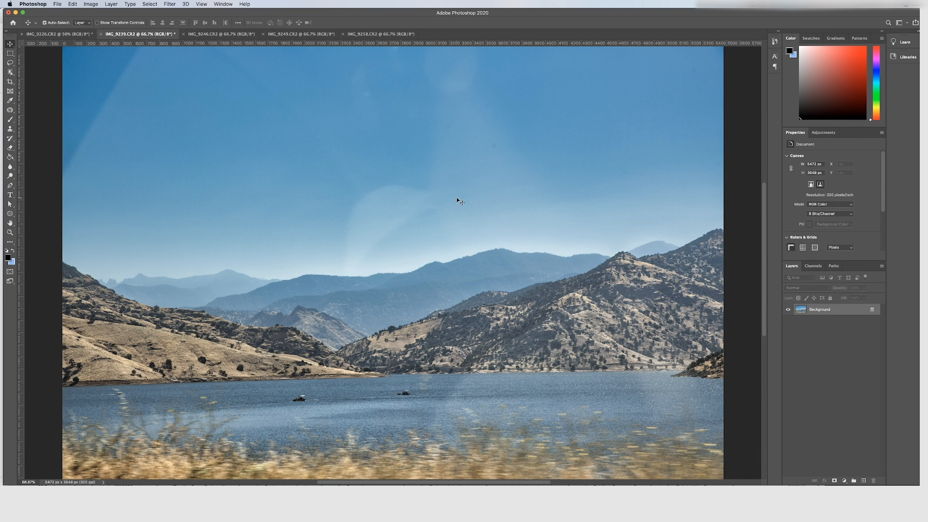
Switch to the IMG_9246.CR2 document, duplicate its background layer and hide the original background
left_click(214, 34)
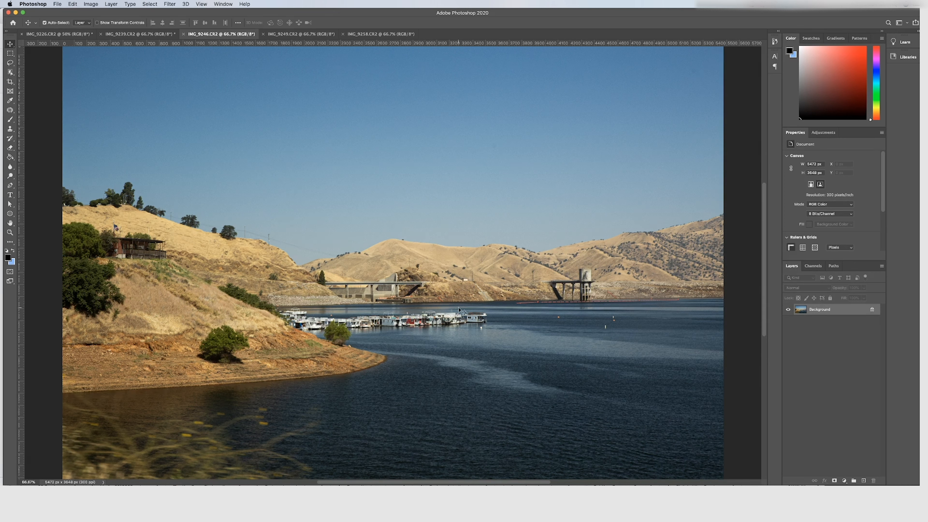
key("super+j")
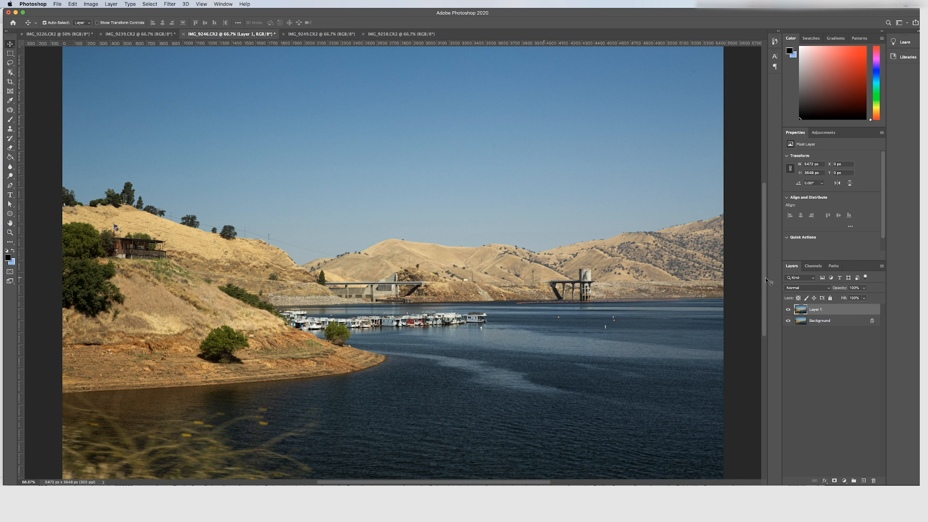
left_click(788, 321)
Open the duplicated layer in the Luminar 4 filter
left_click(168, 5)
mouse_move(196, 168)
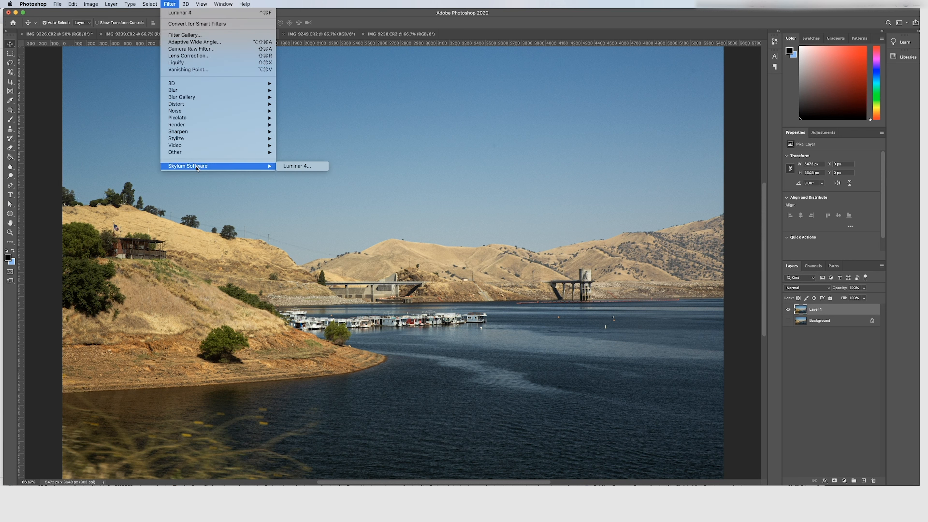
left_click(298, 165)
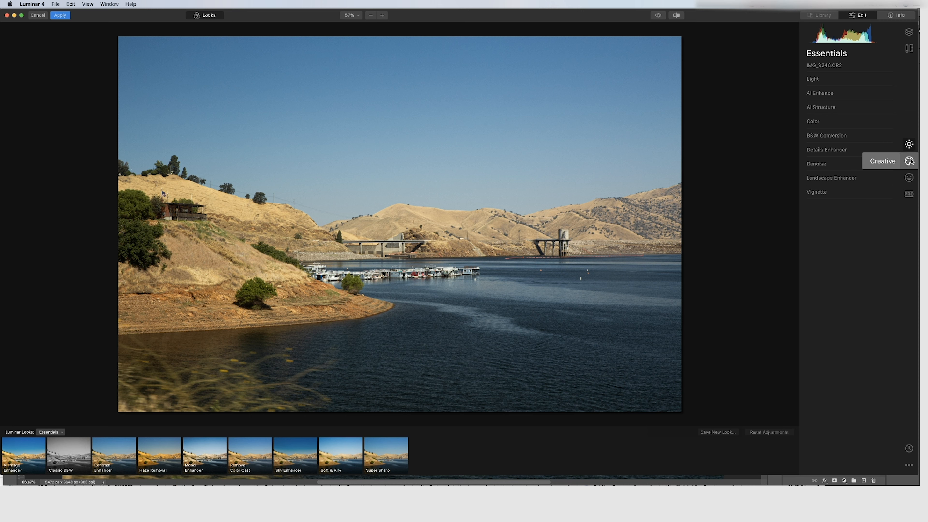
Open the Creative tools and apply AI Sky Replacement with the Blue Sky 1 sky
left_click(910, 161)
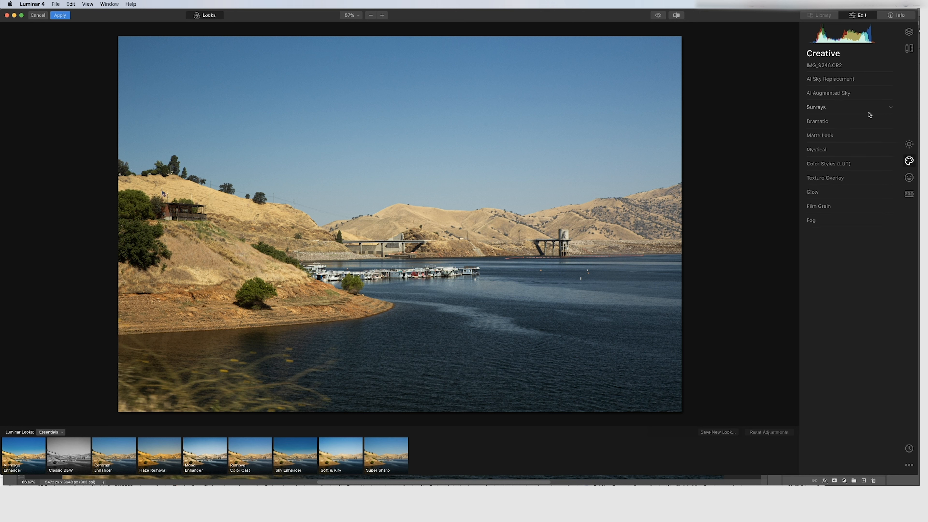
left_click(885, 81)
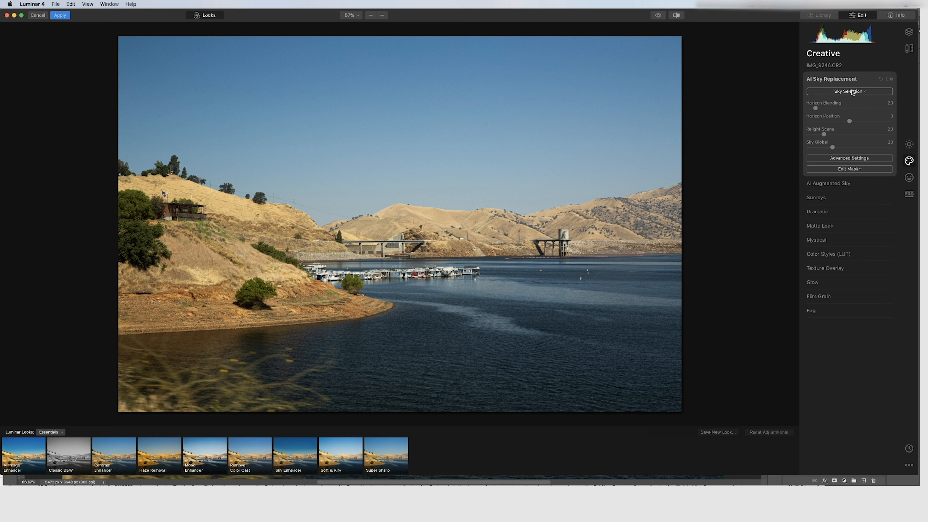
left_click(852, 91)
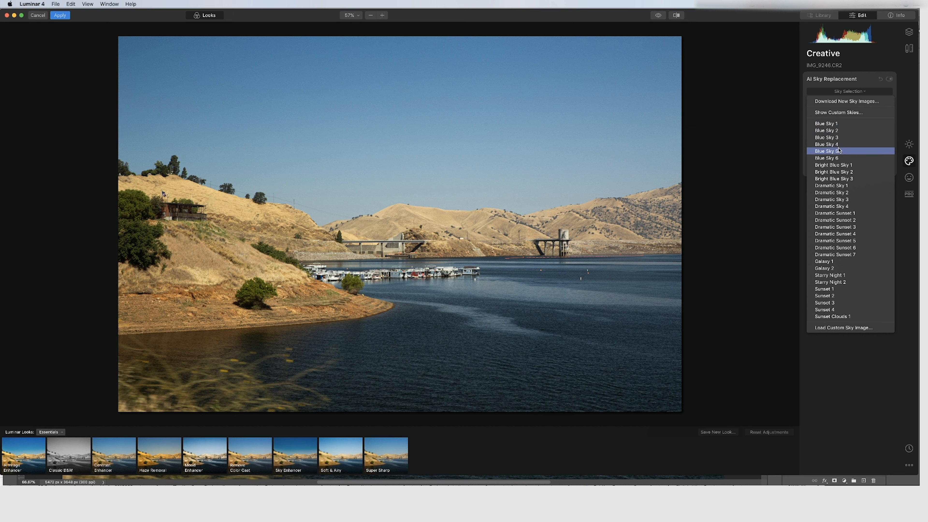
left_click(829, 127)
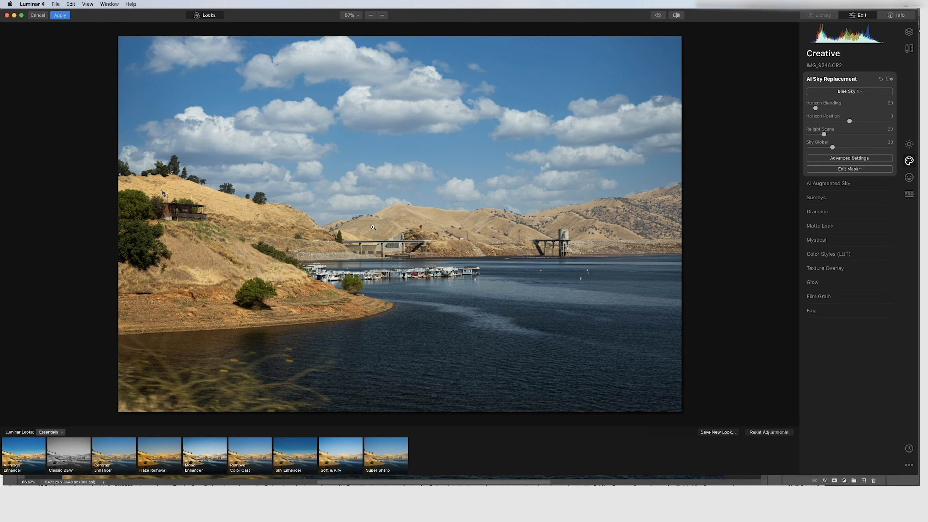
Set Horizon Blending to 138 and try different Horizon Position values, leaving it at 0
left_click(358, 212)
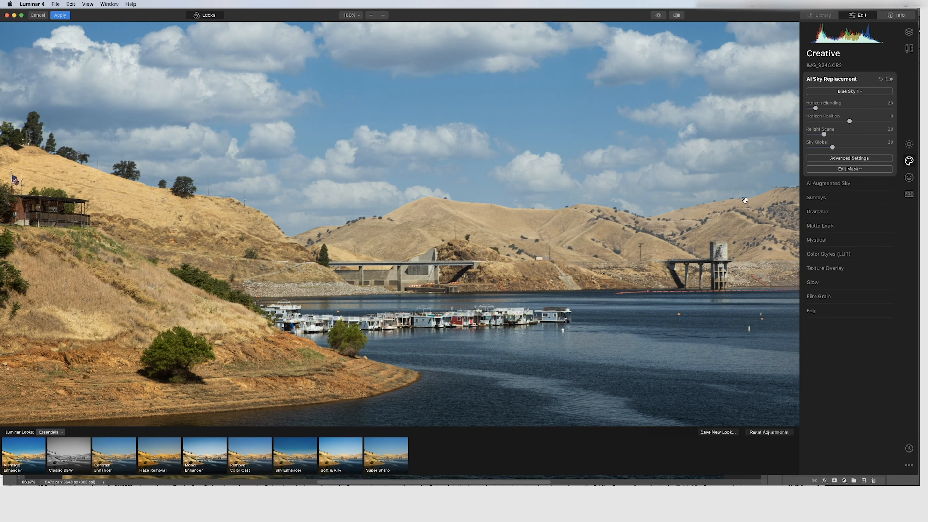
left_click(365, 211)
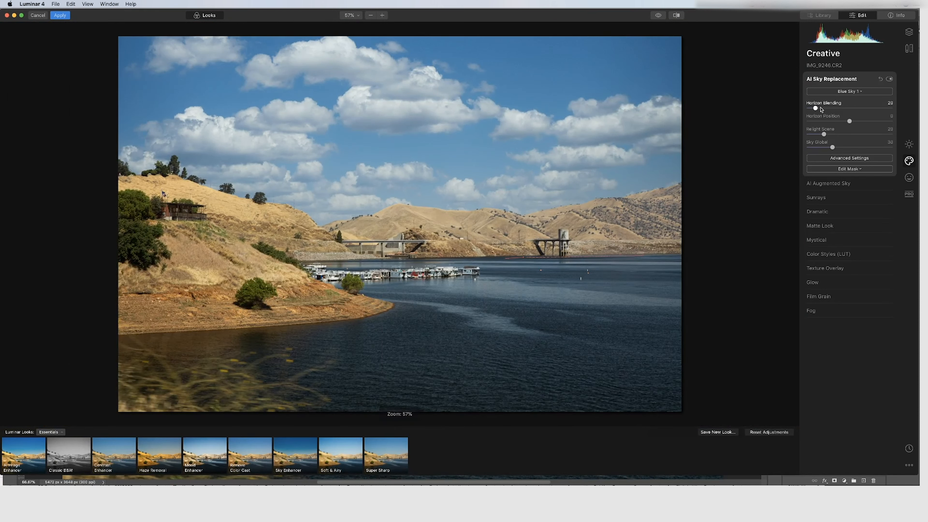
left_click_drag(815, 108, 777, 116)
left_click_drag(808, 109, 848, 123)
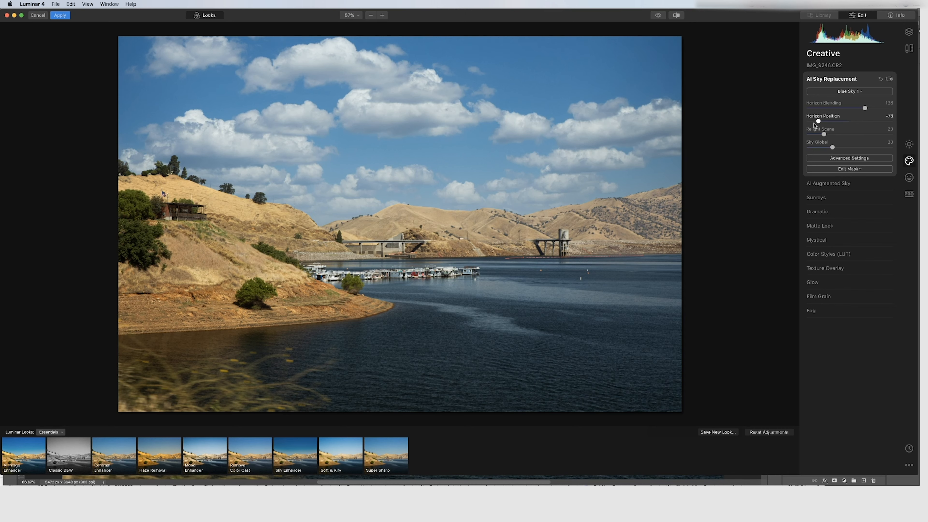
left_click_drag(848, 123, 808, 125)
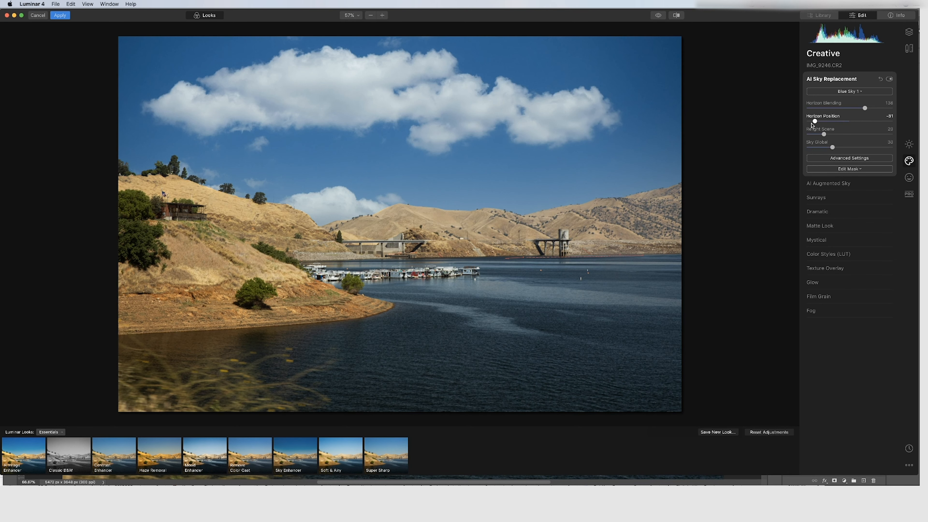
left_click_drag(817, 121, 834, 122)
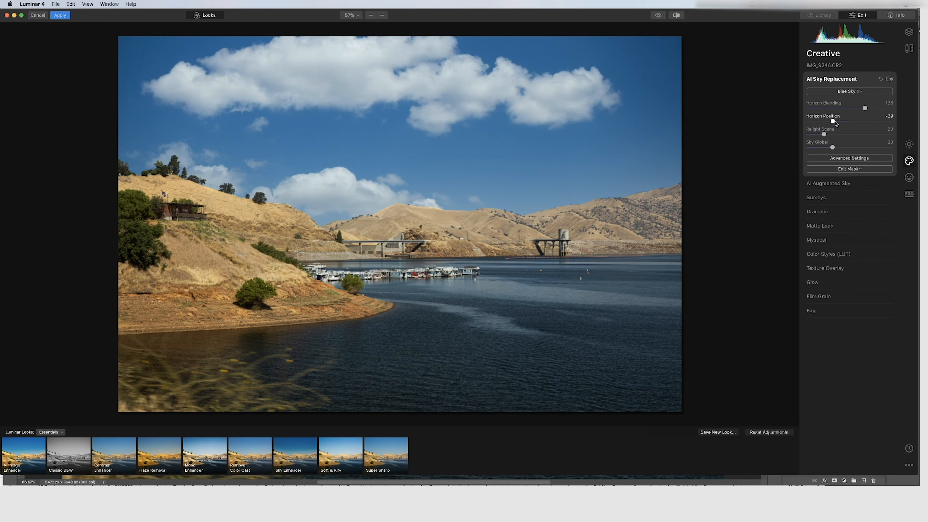
left_click_drag(834, 122, 837, 123)
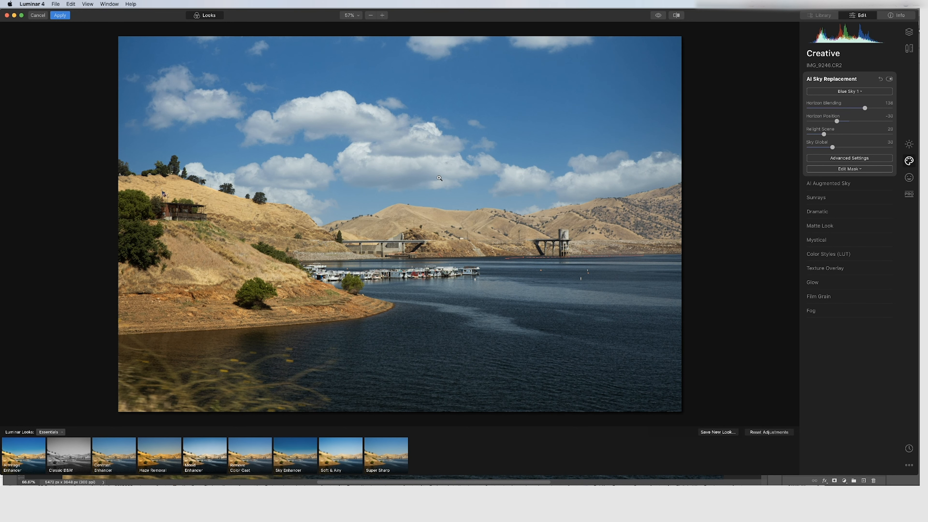
left_click_drag(837, 121, 853, 124)
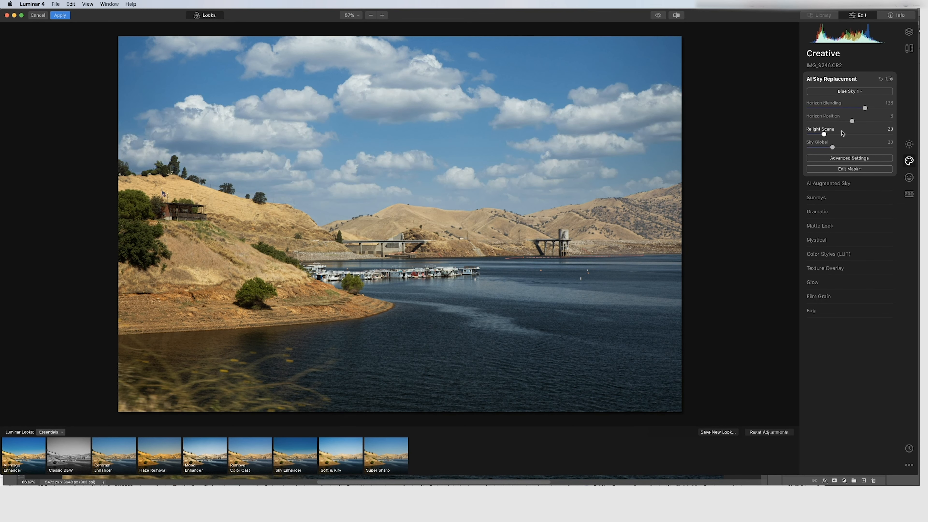
Set Relight Scene to 19 and Sky Global to 36
left_click_drag(824, 135, 847, 136)
left_click_drag(847, 136, 822, 135)
left_click_drag(833, 147, 839, 147)
Try Bright Blue Sky 1, Dramatic Sky 1, Dramatic Sunset 5, Starry Night 1 and Sunset 1 as replacement skies
left_click(850, 91)
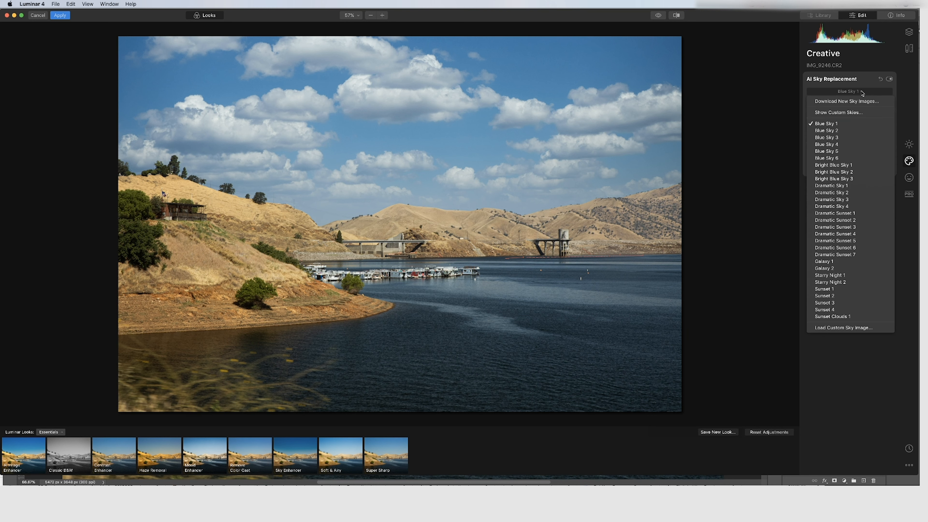
left_click(835, 165)
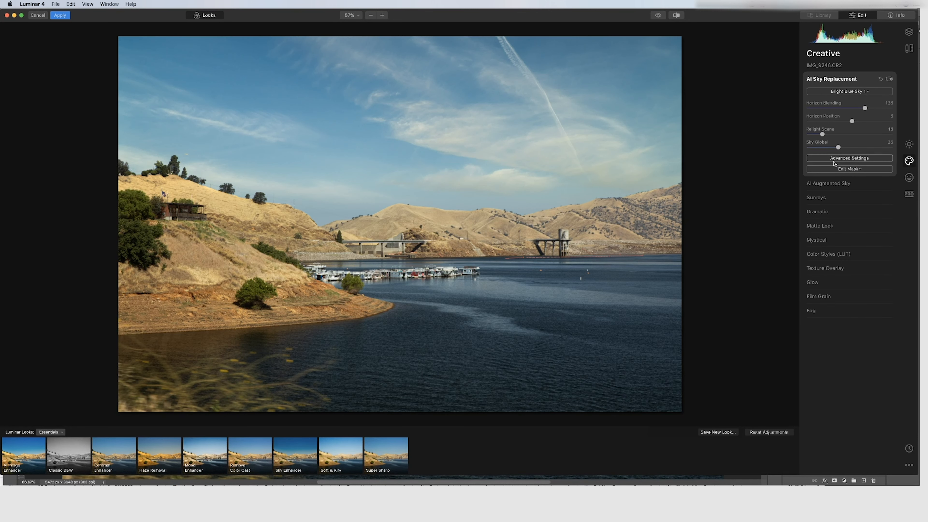
left_click(847, 92)
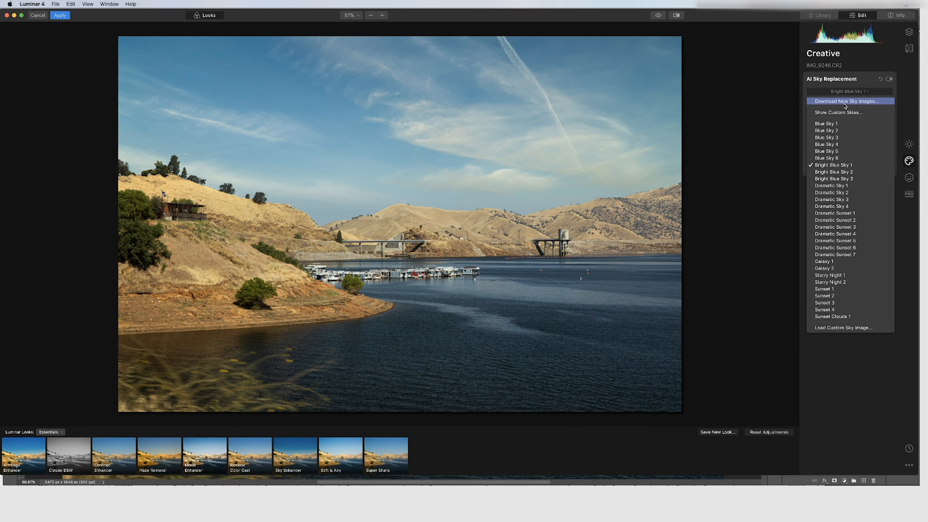
left_click(829, 185)
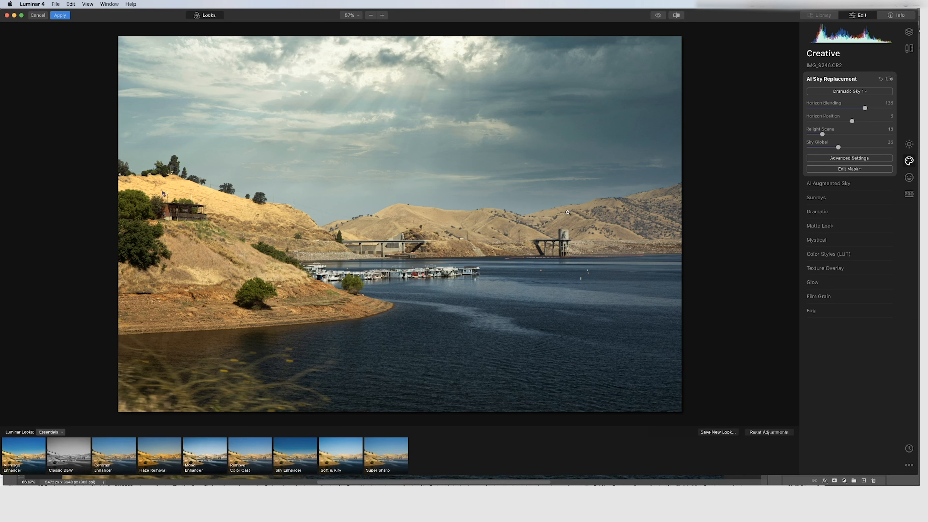
left_click(849, 91)
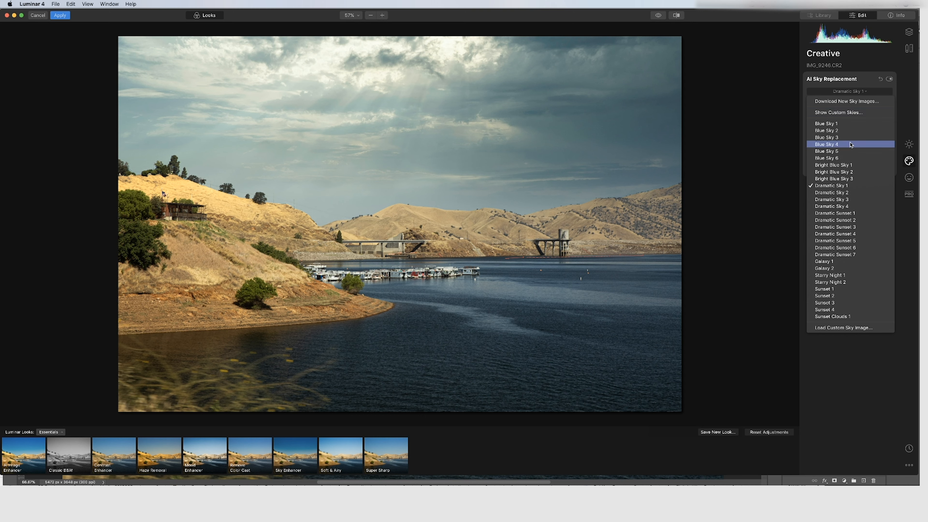
left_click(839, 240)
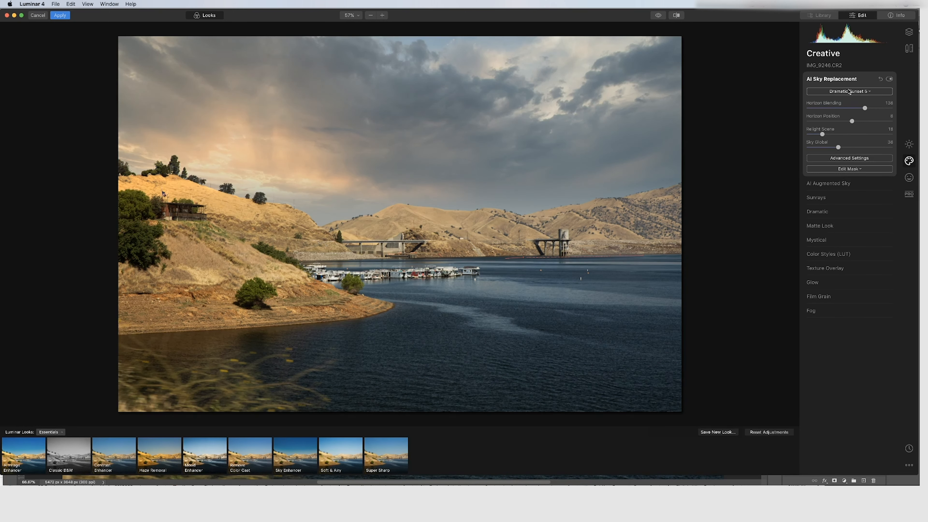
left_click(849, 91)
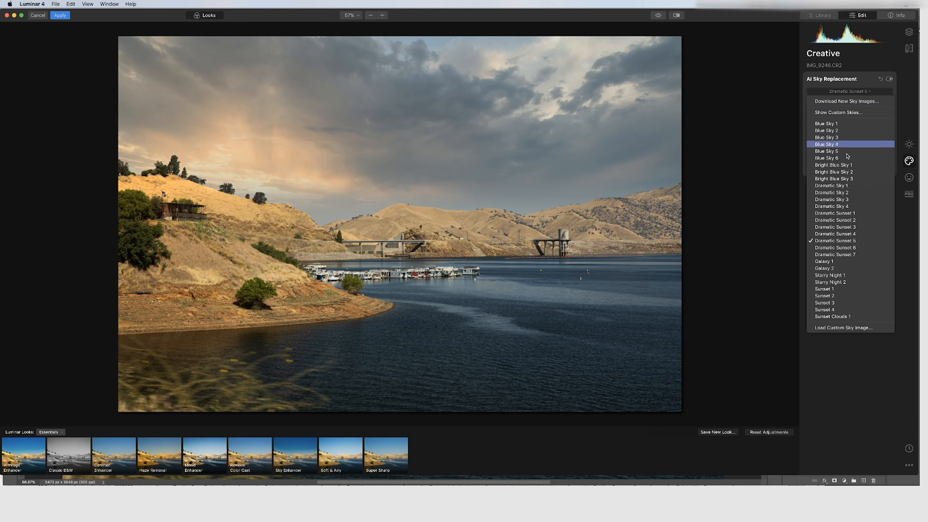
left_click(838, 276)
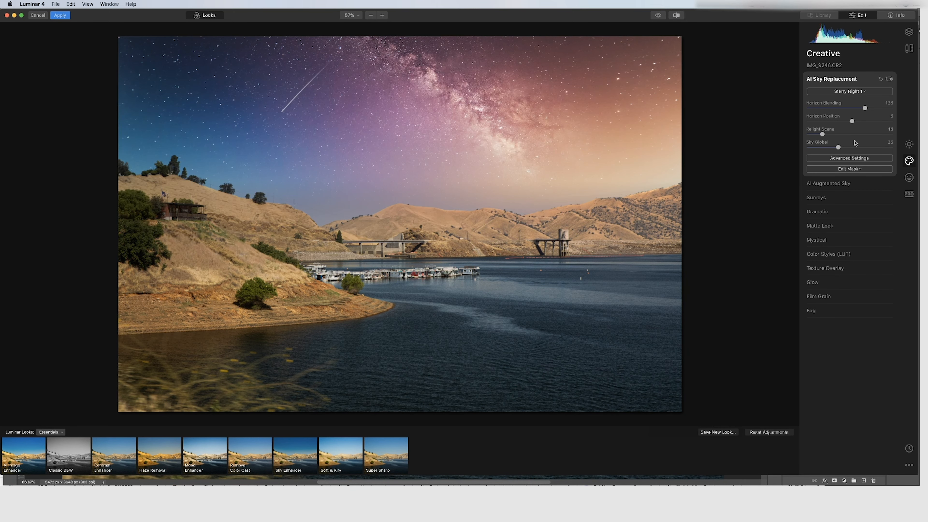
left_click(849, 91)
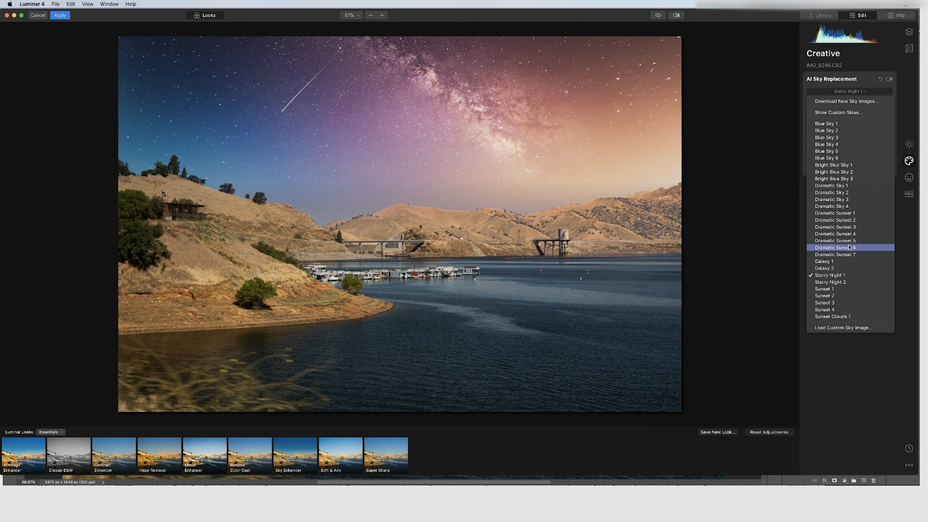
left_click(835, 289)
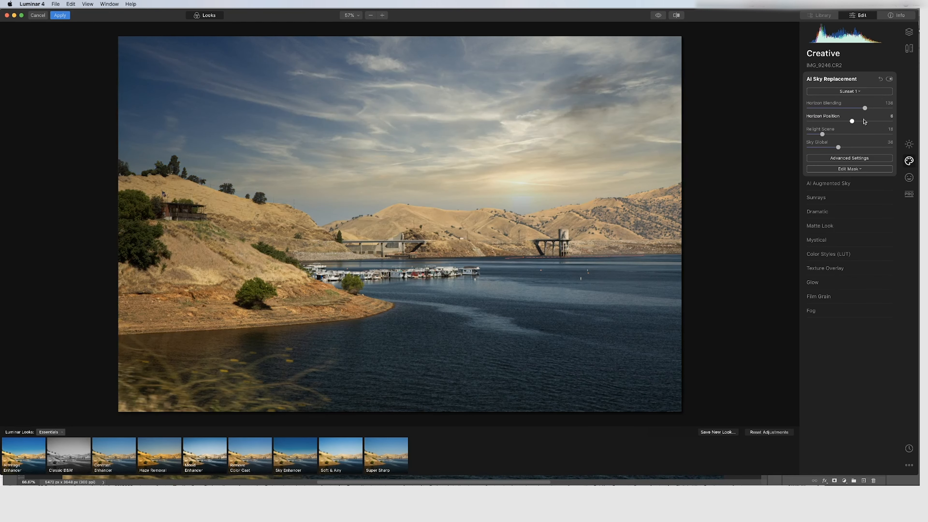
Preview Blue Sky 3 and settle on Blue Sky 5 as the replacement sky
left_click(856, 92)
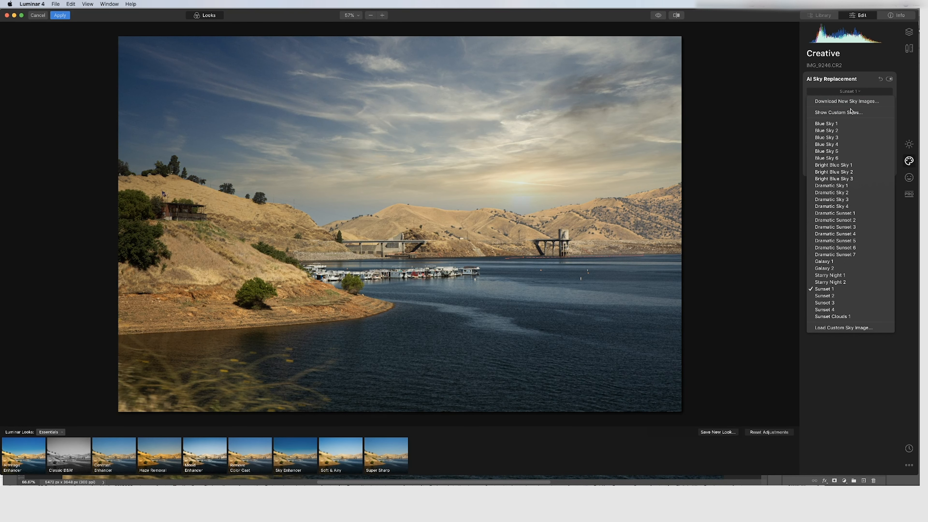
left_click(845, 140)
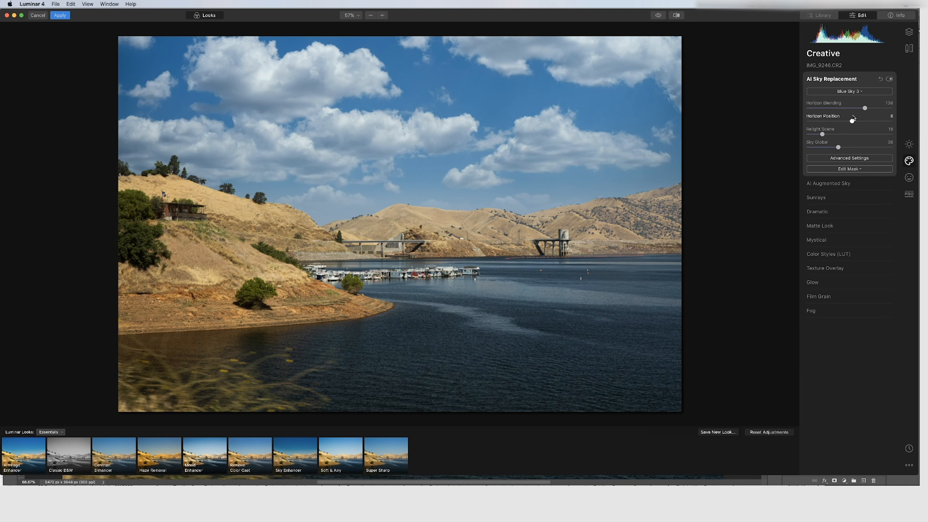
left_click(857, 92)
left_click(834, 151)
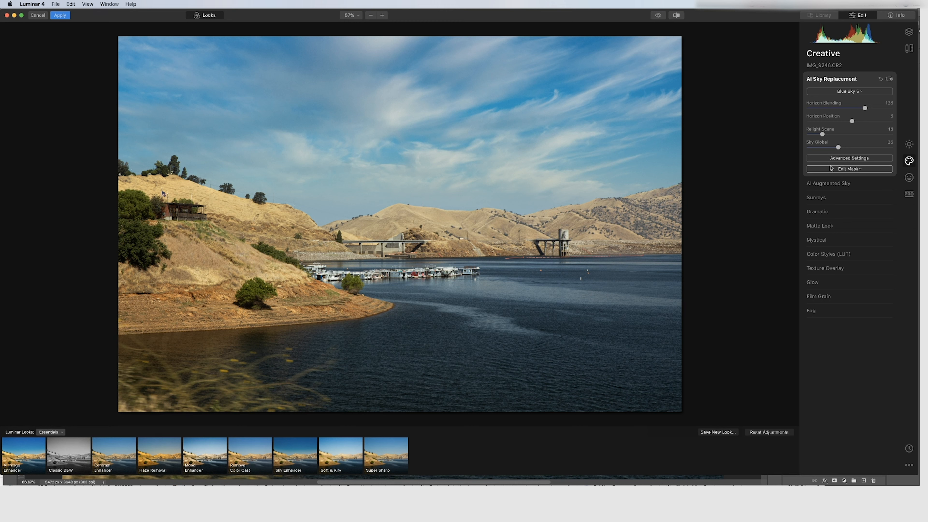
Open the sky's Advanced Settings, turn off Flip Sky and raise Sky Defocus slightly
left_click(846, 159)
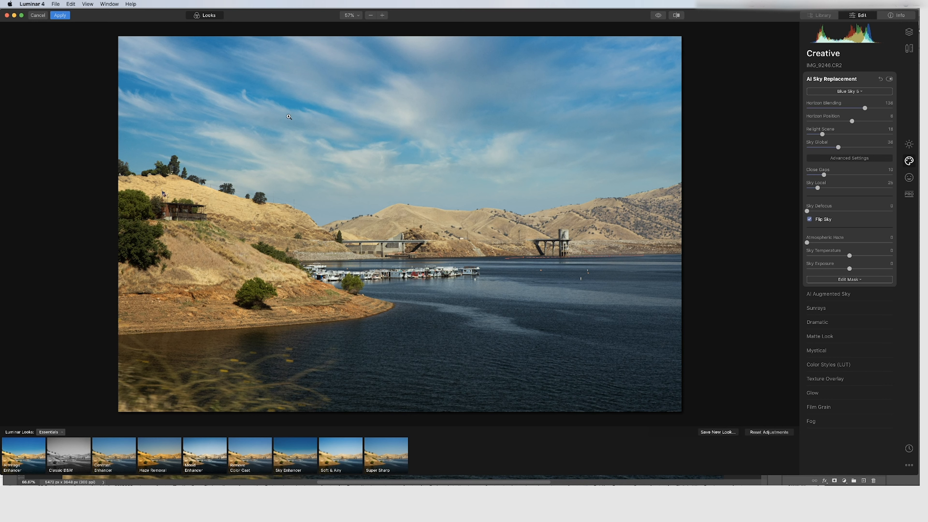
left_click(811, 219)
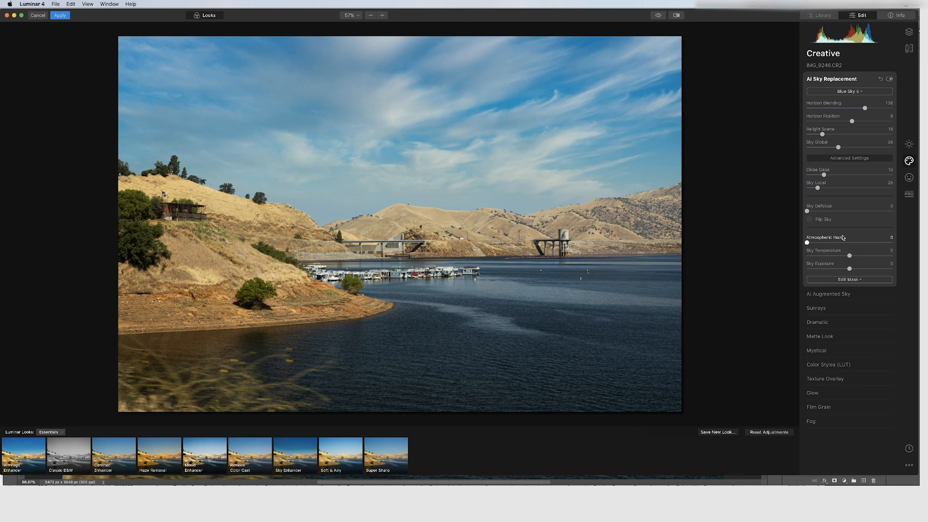
mouse_move(809, 212)
left_mouse_down()
mouse_move(862, 215)
mouse_move(814, 212)
left_mouse_up()
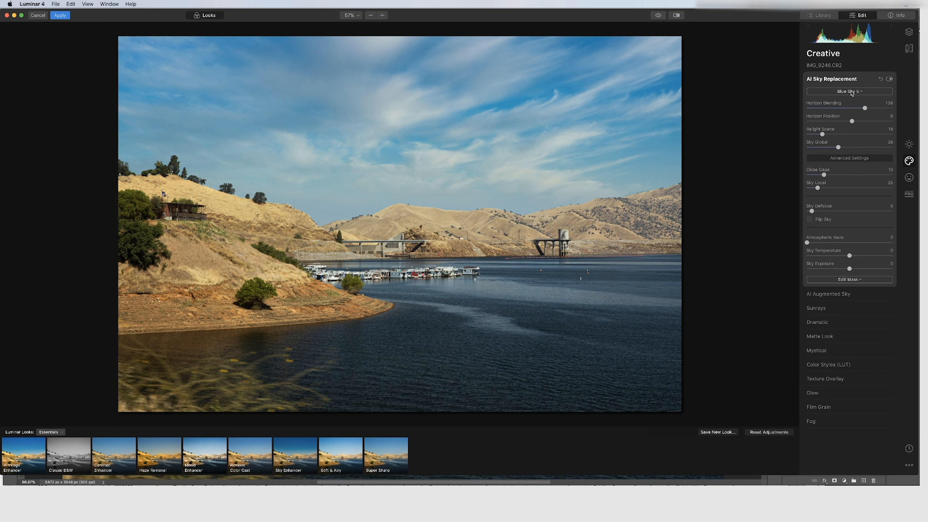
Open AI Enhance in Essentials and set AI Accent to 36 and AI Sky Enhancer to 40
left_click(910, 146)
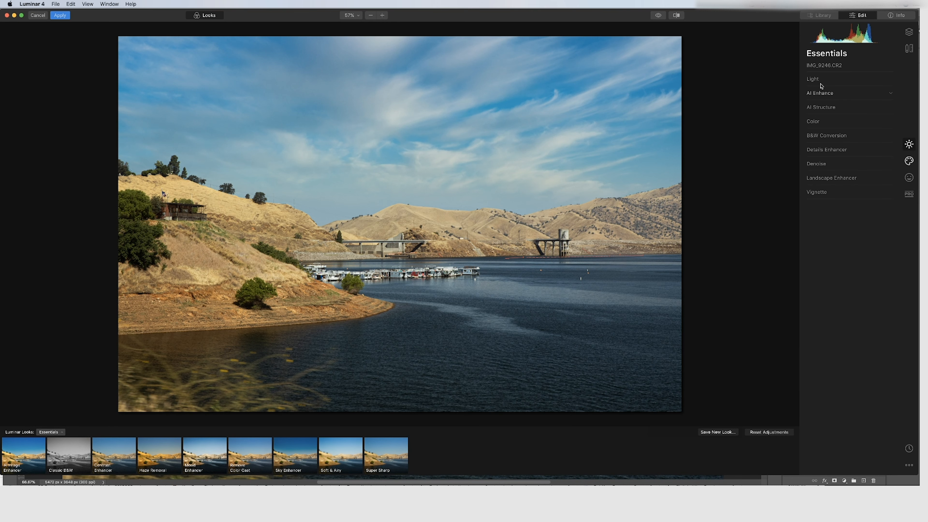
left_click(821, 94)
left_click_drag(808, 112, 842, 125)
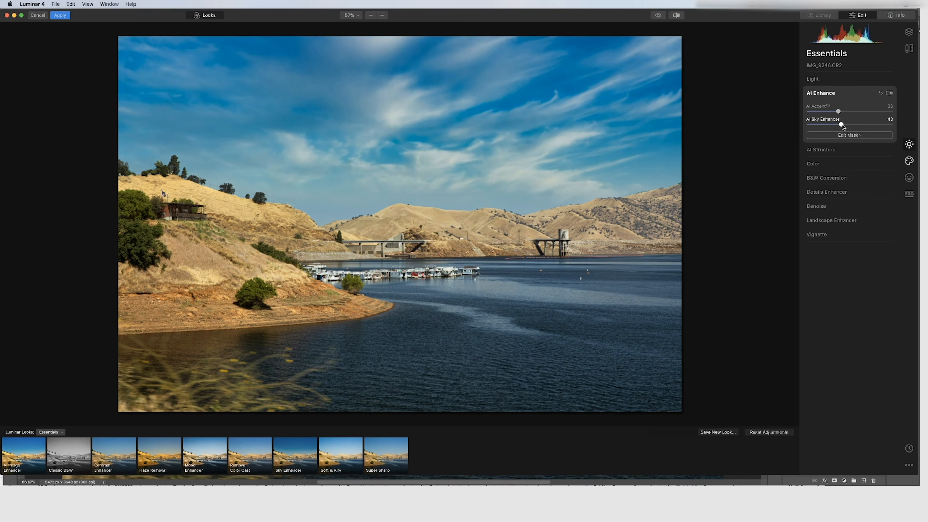
Open AI Structure and set Amount to 38 and Boost to 7
left_click(830, 149)
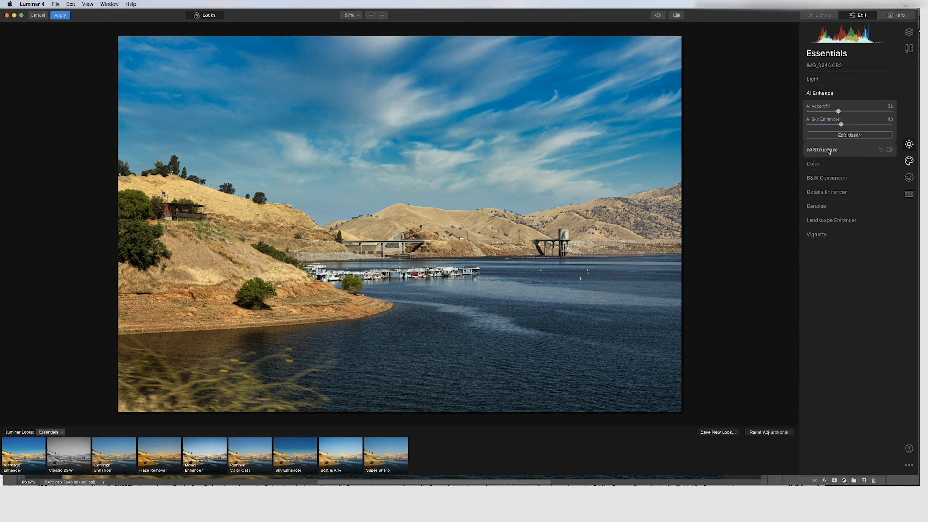
left_click_drag(850, 126, 867, 127)
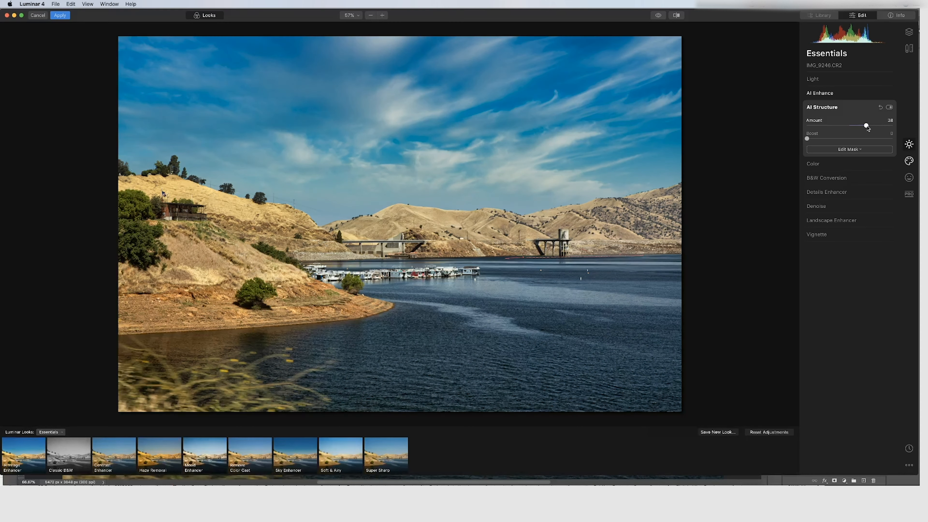
left_click_drag(807, 139, 813, 139)
Compare the edited photo with the original several times, then apply the Luminar filter to the layer
left_click(659, 16)
left_click(659, 16)
left_click(659, 16)
left_click(659, 16)
left_click(659, 16)
left_click(659, 17)
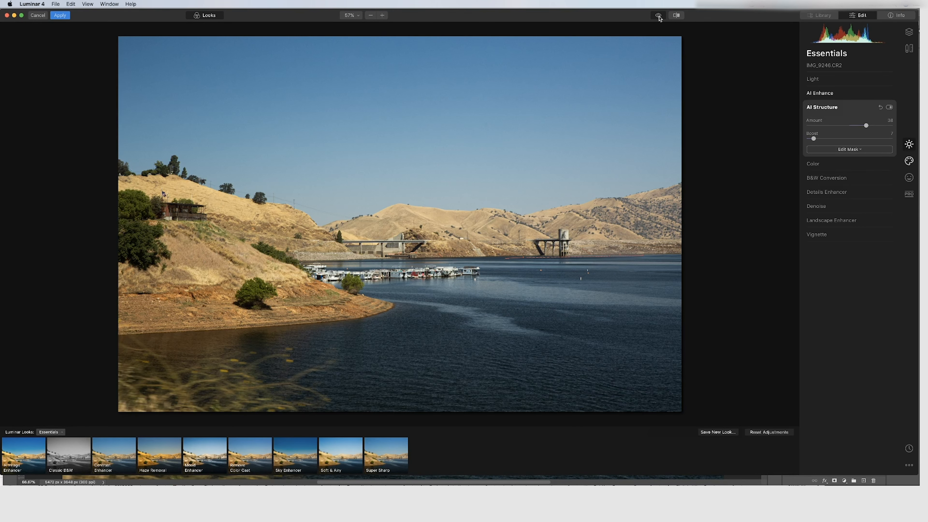
left_click(659, 17)
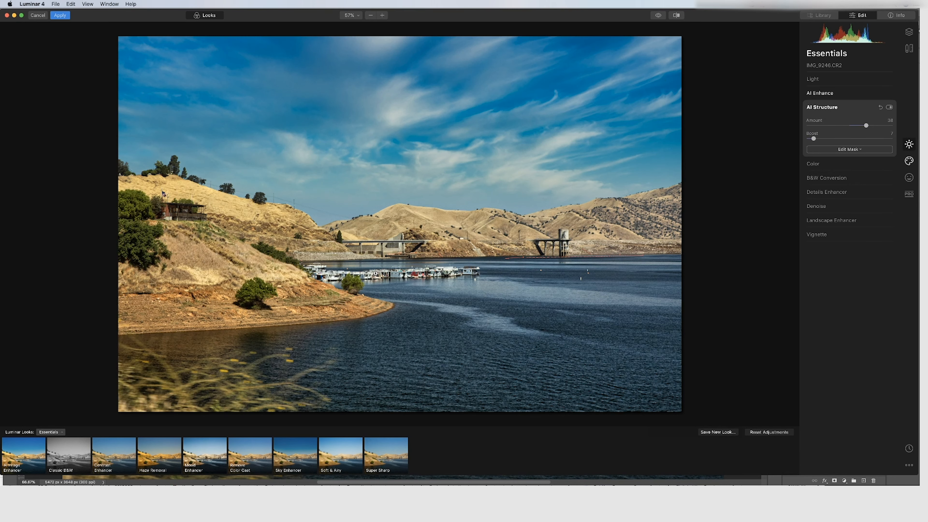
left_click(658, 15)
left_click(660, 16)
left_click(660, 16)
left_click(61, 16)
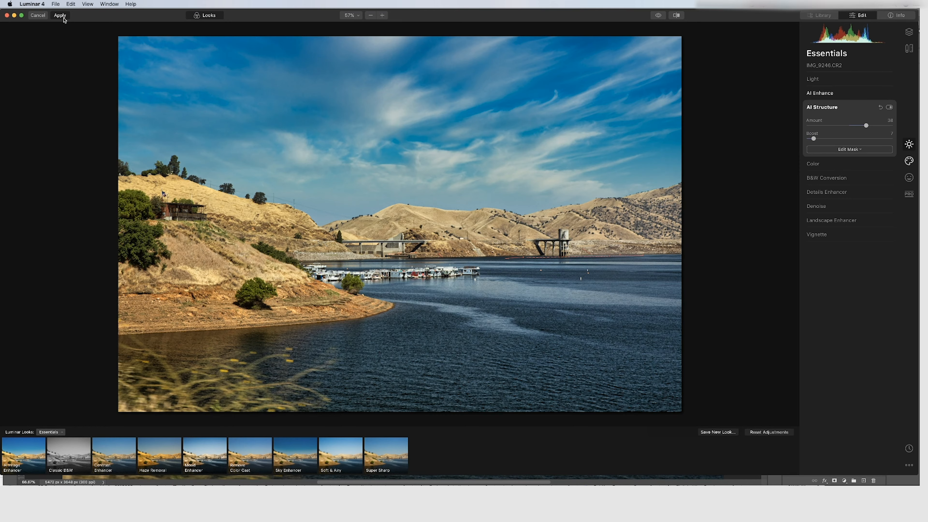